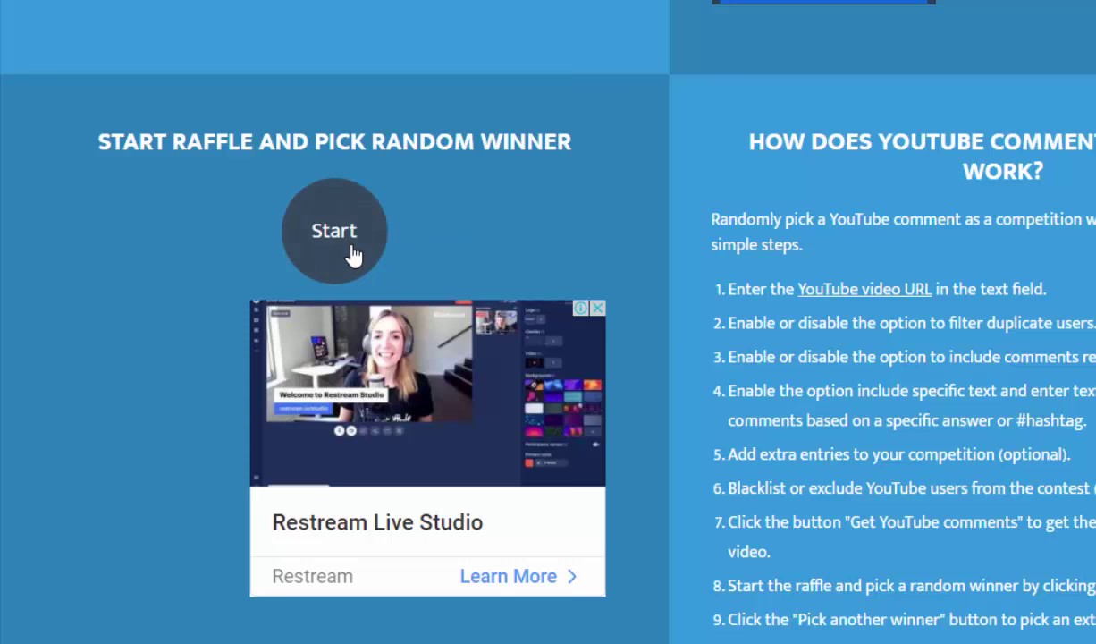
Step: Start the comment raffle to draw a random winner and highlight the winning comment
{"action": "left_click", "coordinate": [333, 232]}
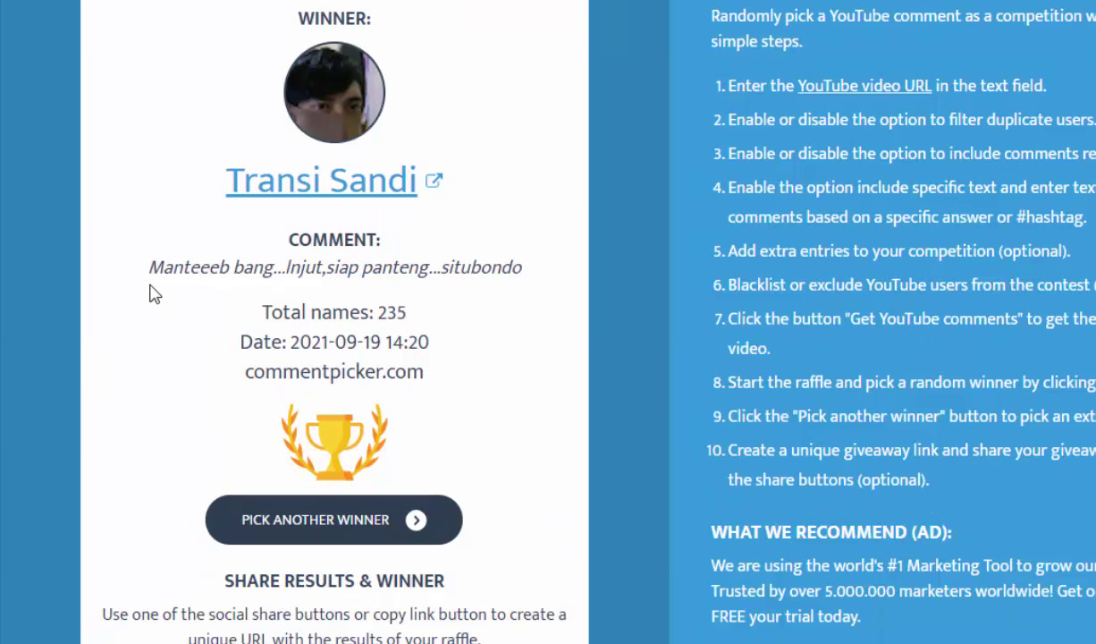
{"action": "left_click_drag", "start_coordinate": [148, 268], "coordinate": [528, 285]}
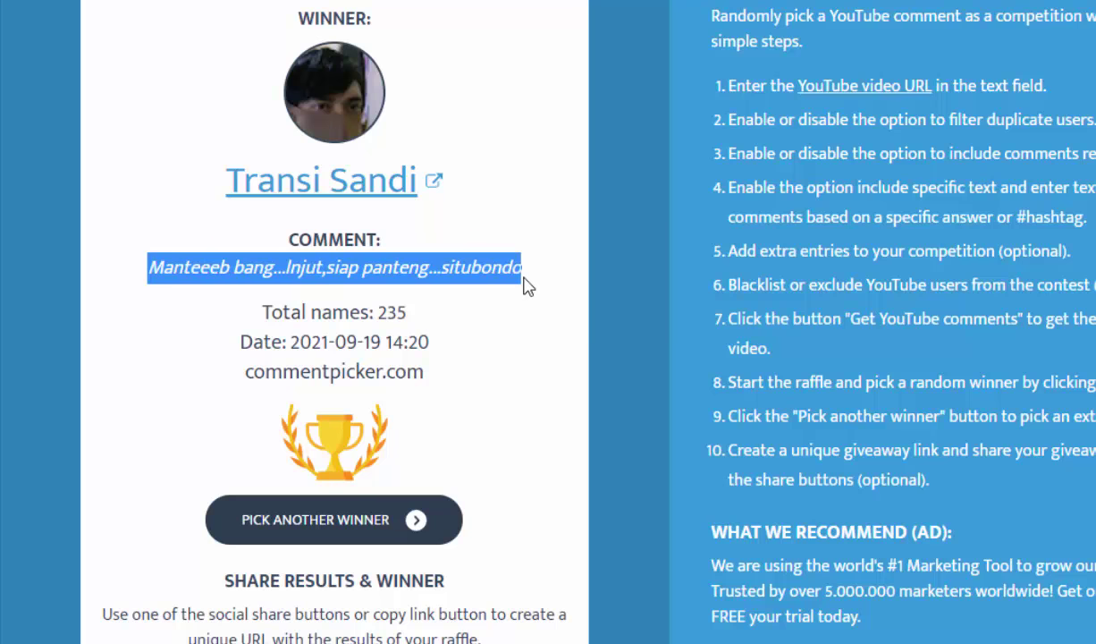
{"action": "left_click", "coordinate": [904, 522]}
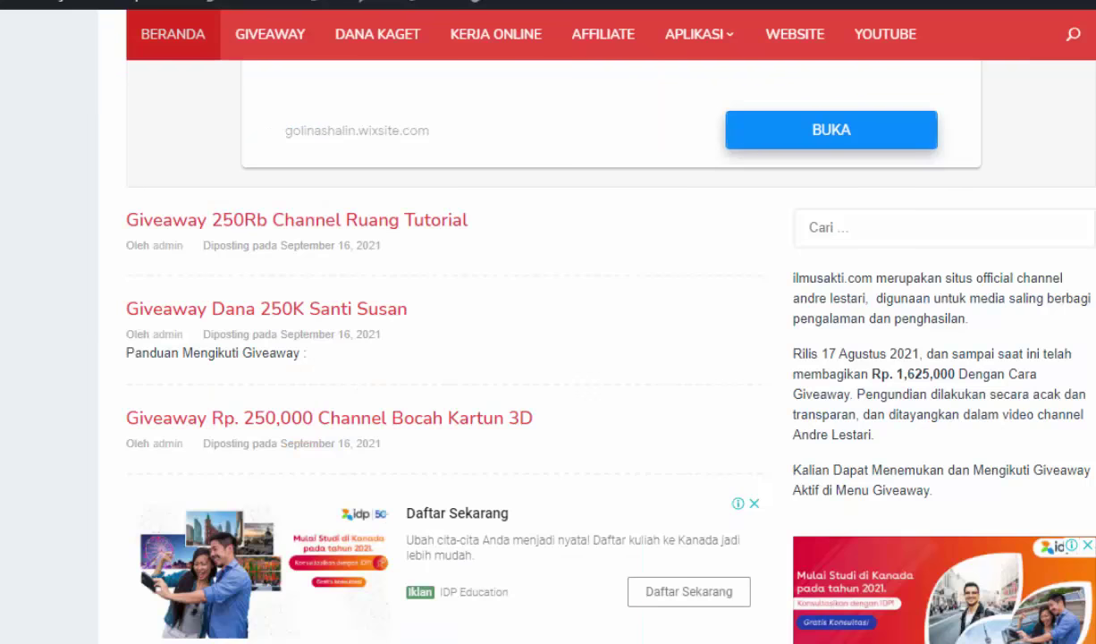
Step: Look through the website's giveaway posts and open winner selection for the Kajian Tasawuf BMD giveaway that still needs winners
{"action": "scroll", "coordinate": [585, 353], "scroll_direction": "down", "scroll_amount": 3}
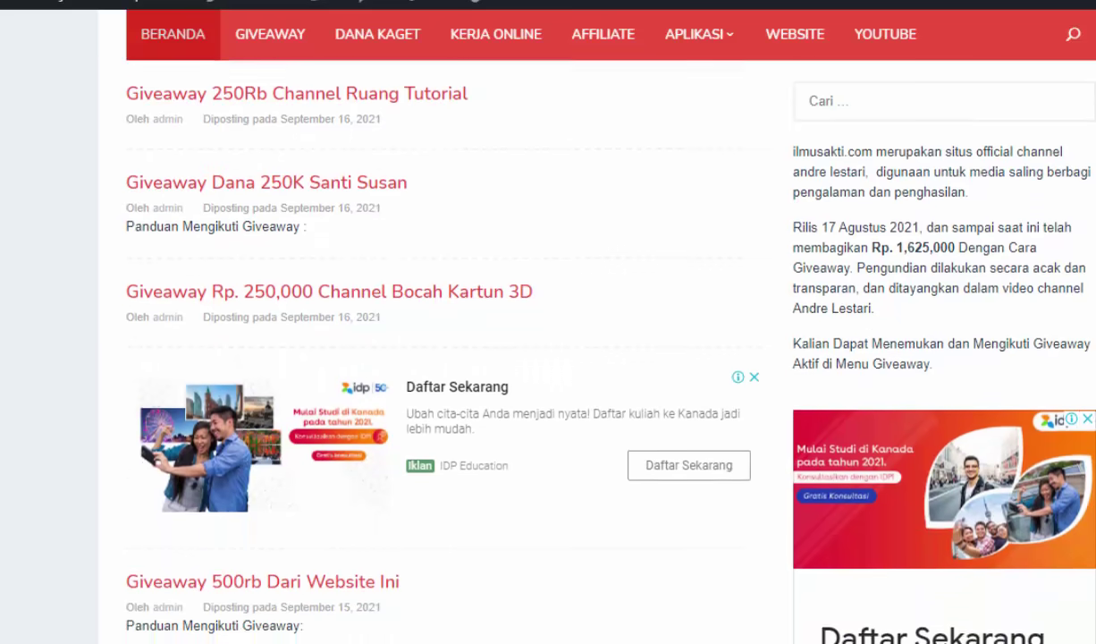
{"action": "scroll", "coordinate": [585, 352], "scroll_direction": "down", "scroll_amount": 2}
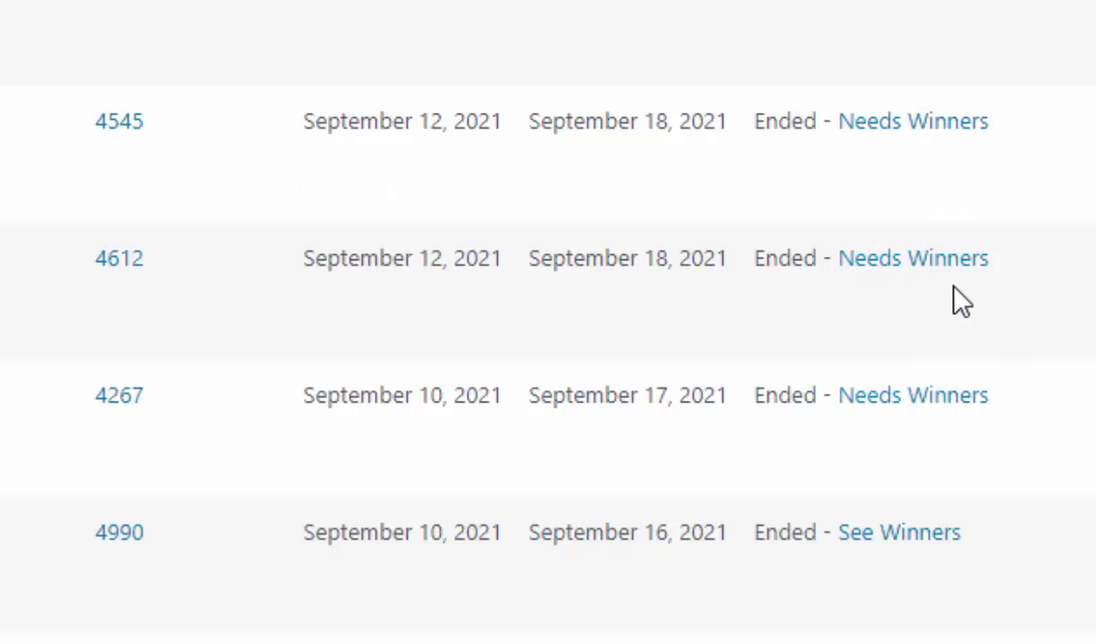
{"action": "left_click", "coordinate": [909, 138]}
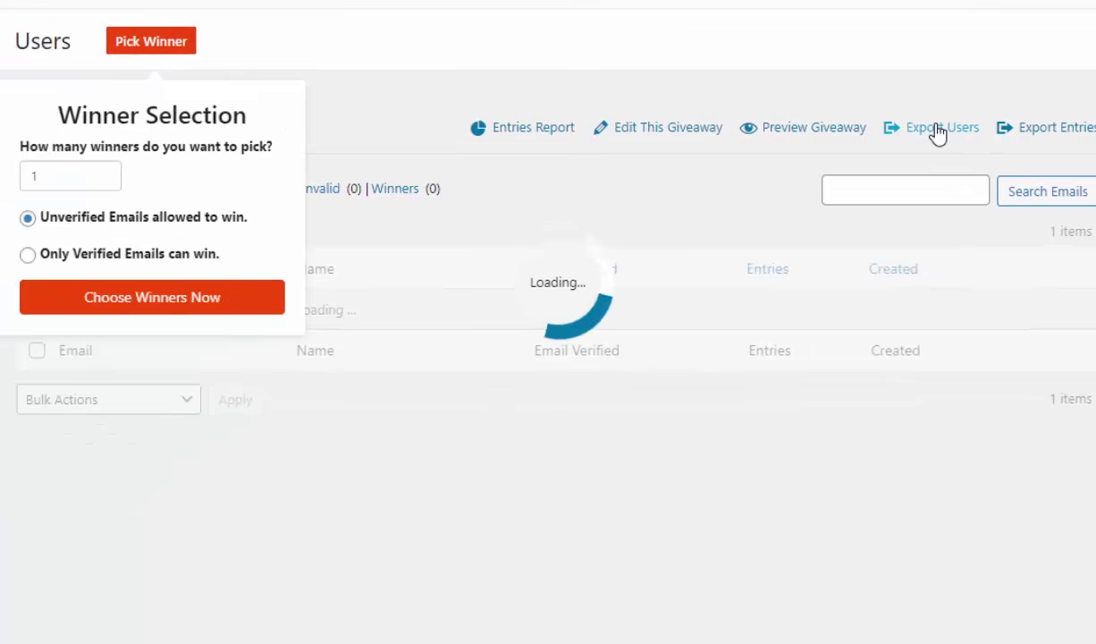
{"action": "scroll", "coordinate": [937, 133], "scroll_direction": "down", "scroll_amount": 3}
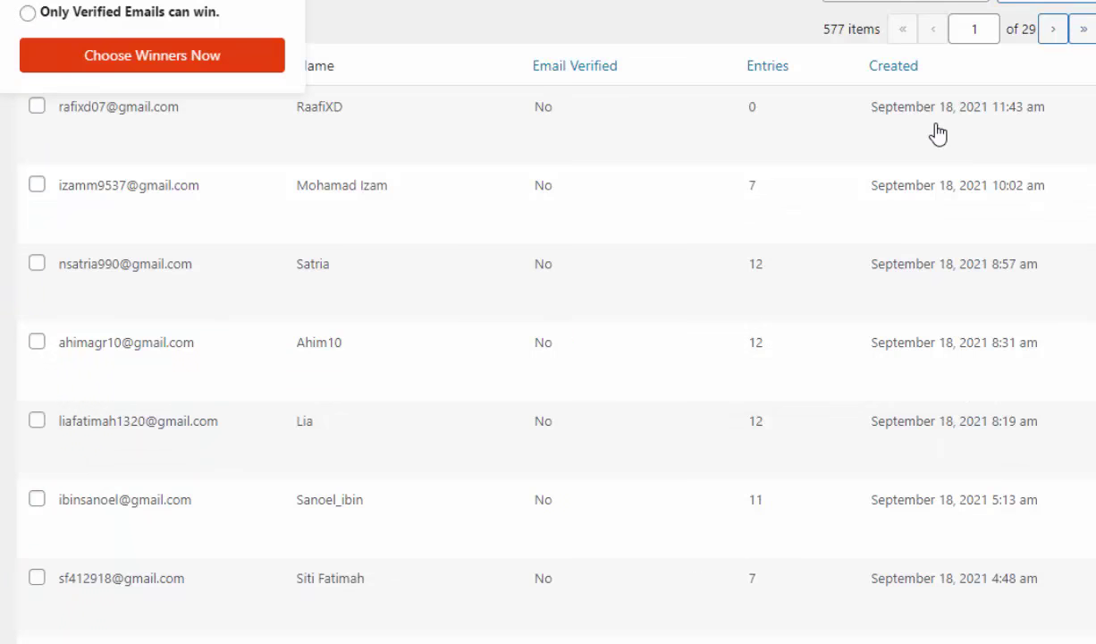
{"action": "scroll", "coordinate": [956, 106], "scroll_direction": "up", "scroll_amount": 3}
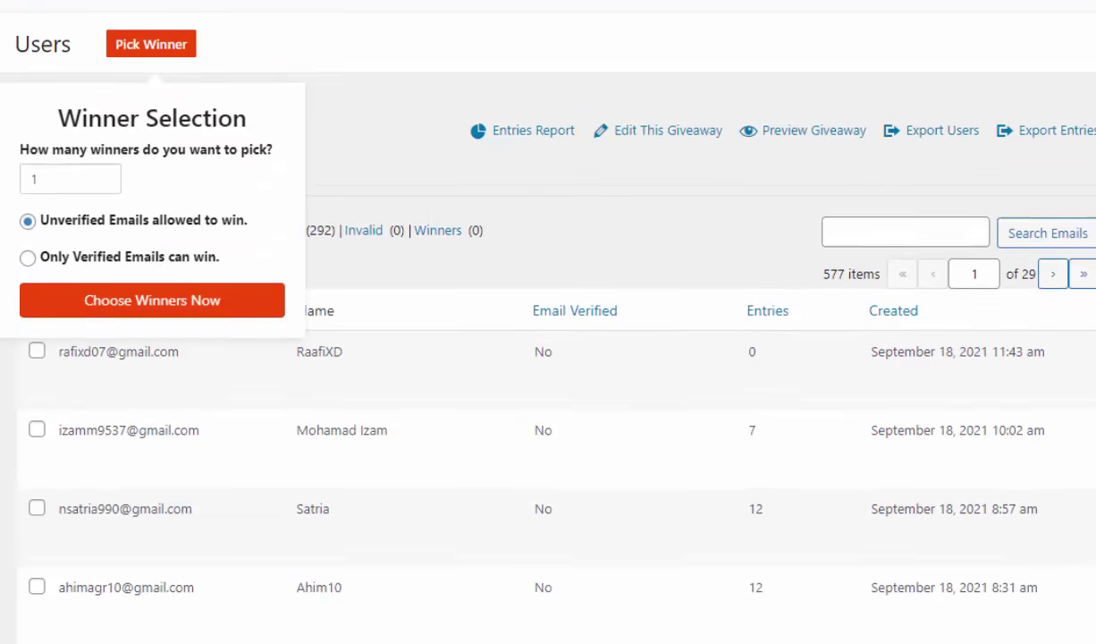
Step: Set the number of winners to 5 and draw them for the Kajian Tasawuf BMD giveaway
{"action": "left_click", "coordinate": [35, 188]}
{"action": "left_click_drag", "start_coordinate": [20, 179], "coordinate": [13, 191]}
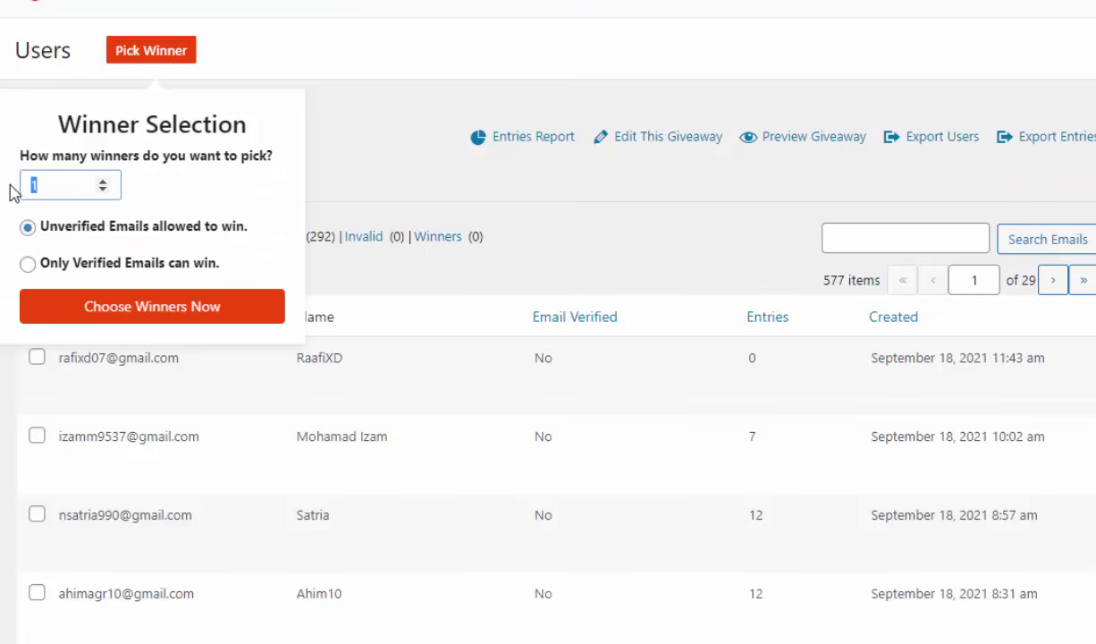
{"action": "type", "text": "5"}
{"action": "left_click", "coordinate": [173, 310]}
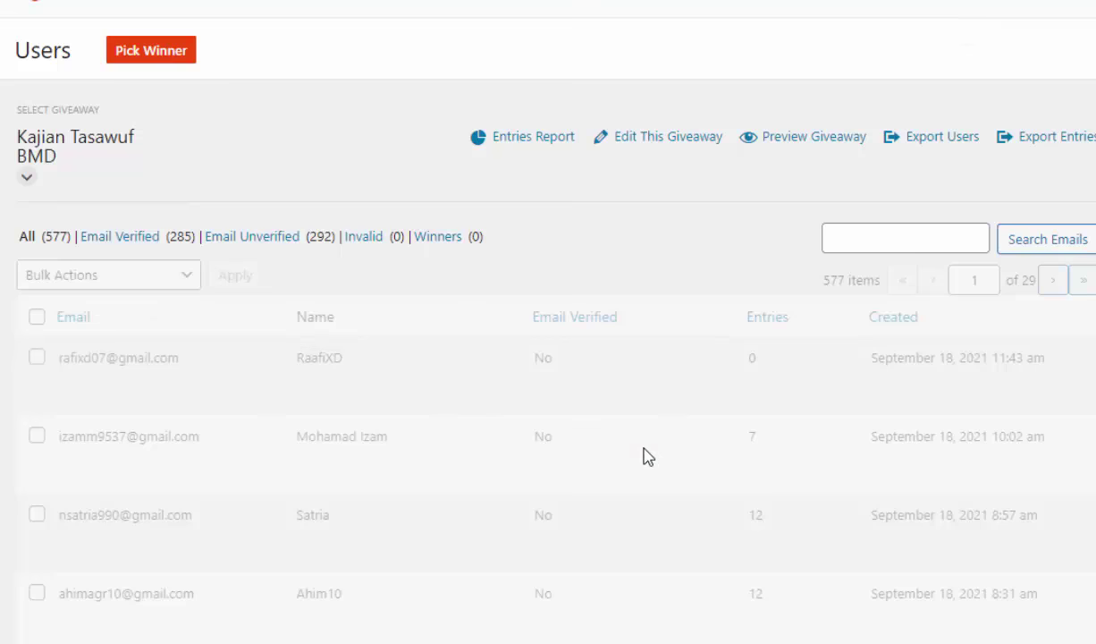
Step: Examine the drawn winners and the remaining participants on the first page of the giveaway's user list
{"action": "scroll", "coordinate": [536, 403], "scroll_direction": "down", "scroll_amount": 3}
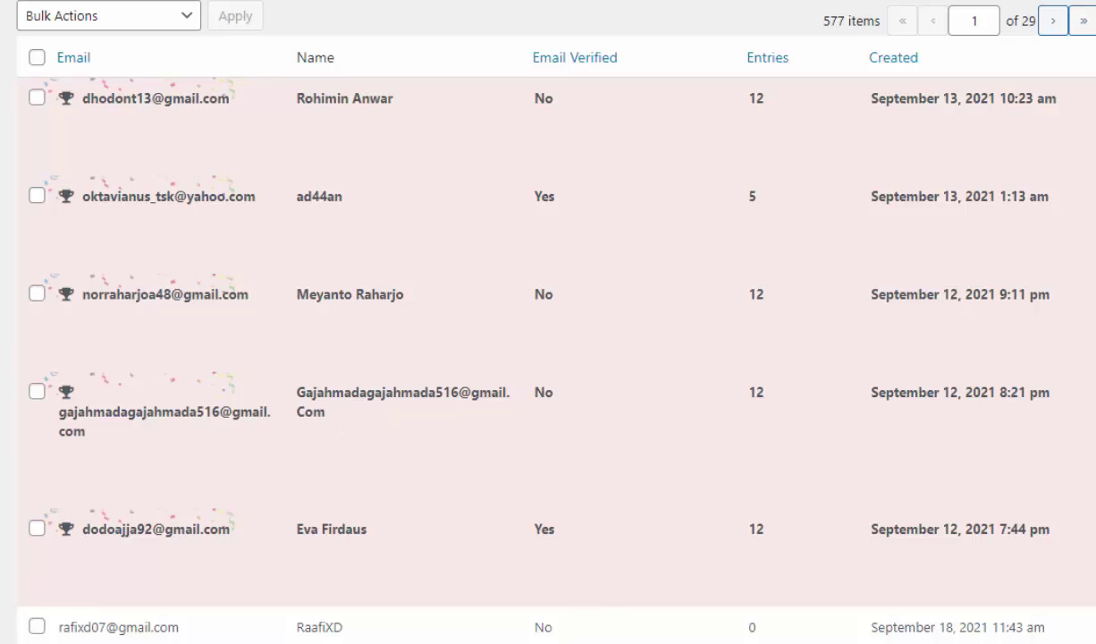
{"action": "scroll", "coordinate": [536, 340], "scroll_direction": "down", "scroll_amount": 2}
{"action": "scroll", "coordinate": [537, 340], "scroll_direction": "up", "scroll_amount": 2}
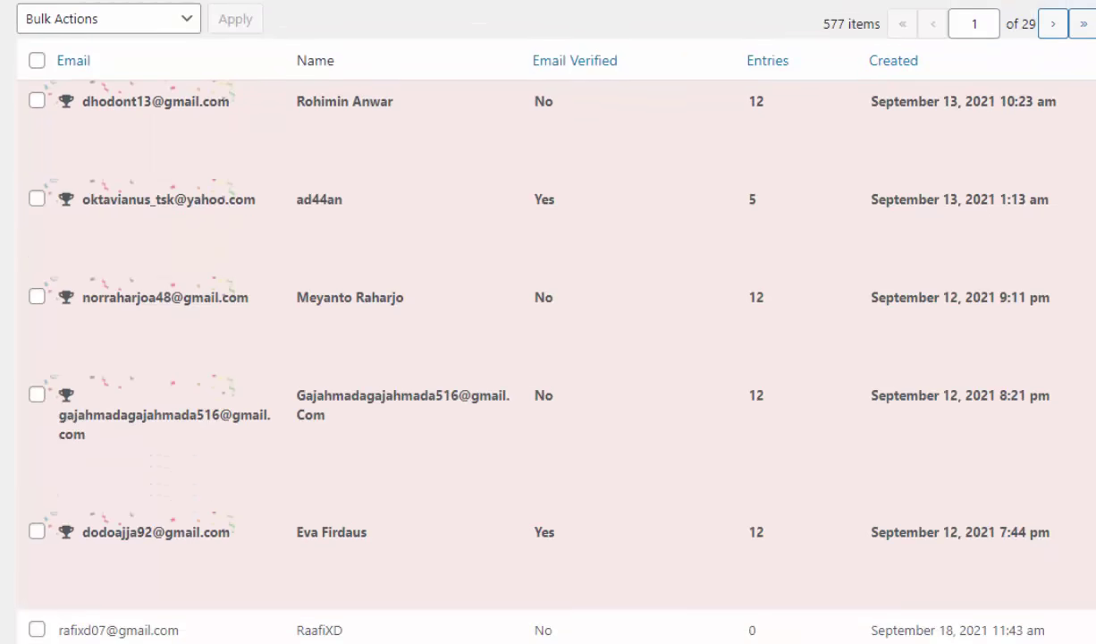
{"action": "scroll", "coordinate": [536, 339], "scroll_direction": "down", "scroll_amount": 1}
{"action": "scroll", "coordinate": [536, 321], "scroll_direction": "down", "scroll_amount": 3}
{"action": "scroll", "coordinate": [536, 322], "scroll_direction": "up", "scroll_amount": 3}
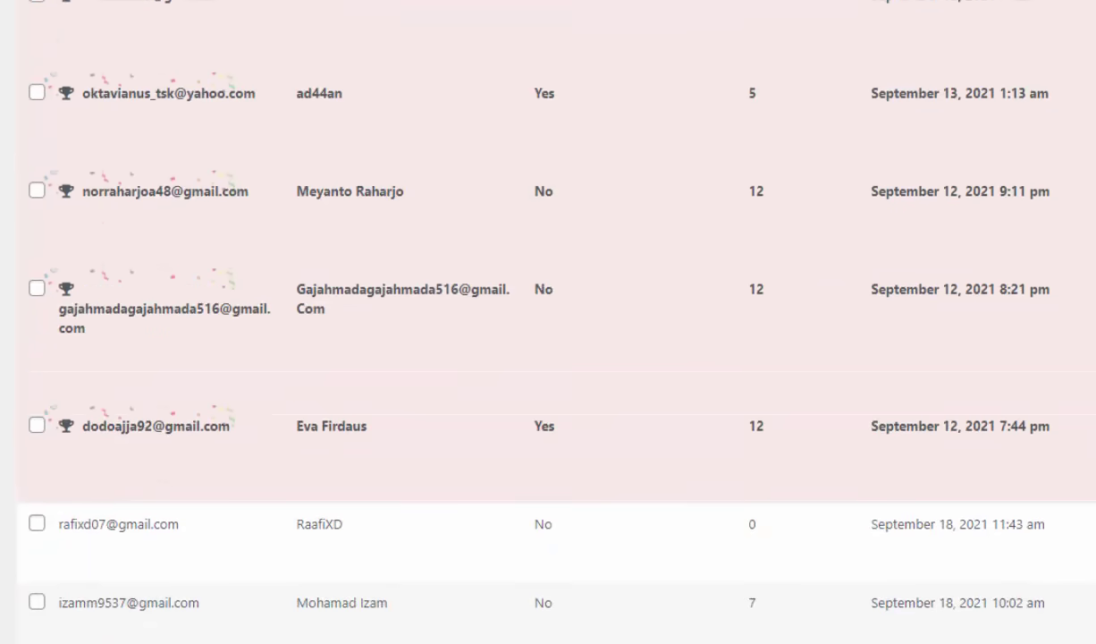
{"action": "scroll", "coordinate": [537, 322], "scroll_direction": "down", "scroll_amount": 12}
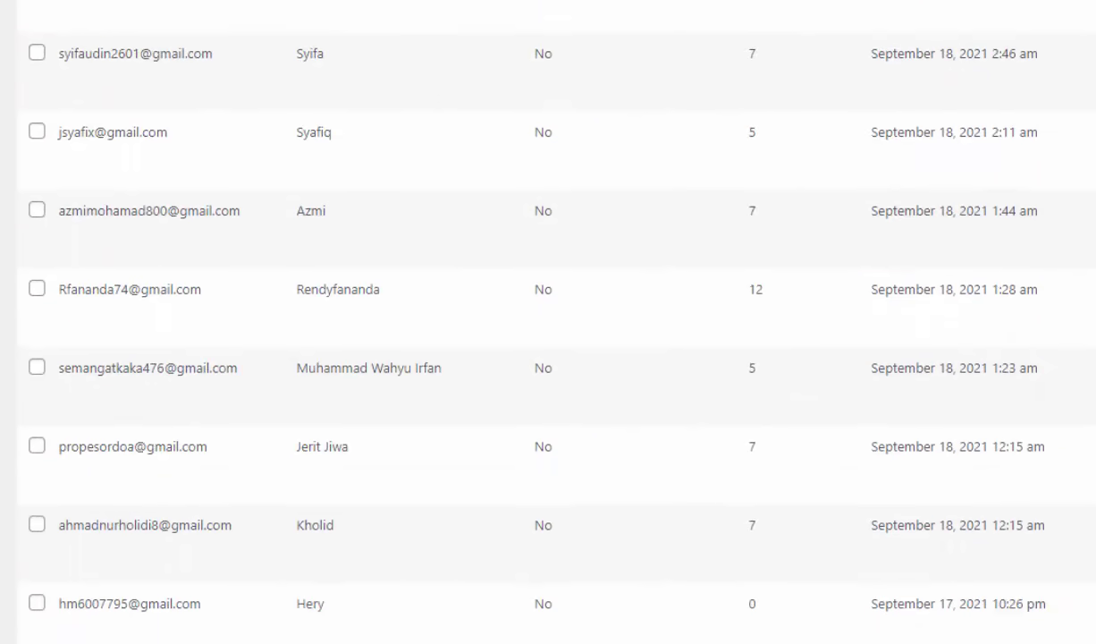
{"action": "scroll", "coordinate": [536, 322], "scroll_direction": "up", "scroll_amount": 4}
{"action": "scroll", "coordinate": [536, 322], "scroll_direction": "down", "scroll_amount": 3}
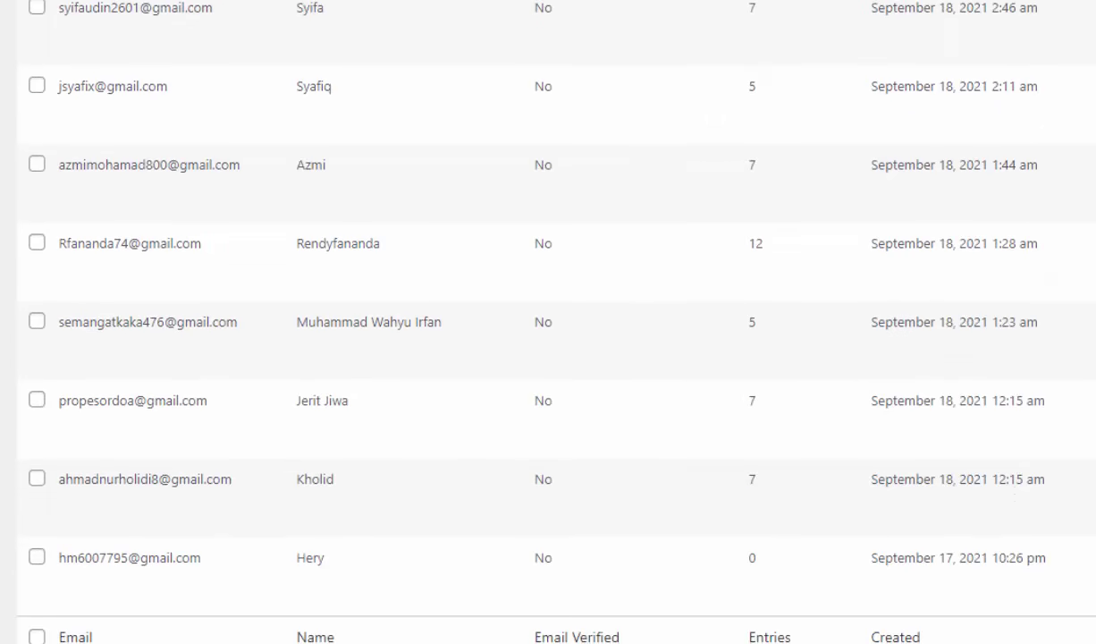
{"action": "scroll", "coordinate": [536, 322], "scroll_direction": "up", "scroll_amount": 15}
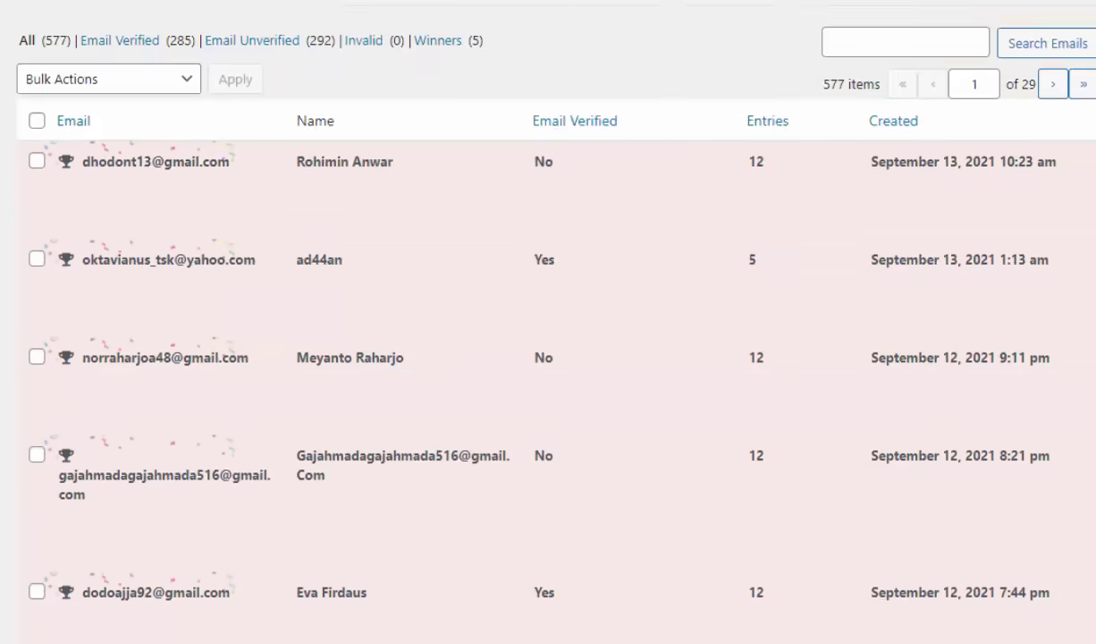
Step: Check the drawn winners' individual entries, including completed actions and uploaded subscription proof
{"action": "scroll", "coordinate": [539, 232], "scroll_direction": "down", "scroll_amount": 1}
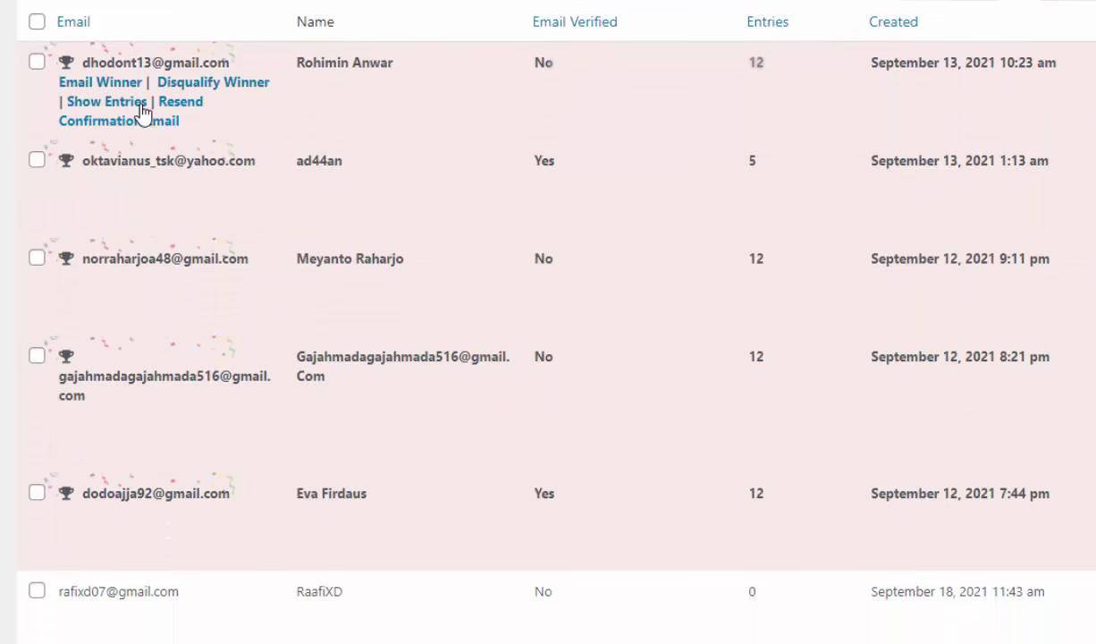
{"action": "left_click", "coordinate": [141, 106]}
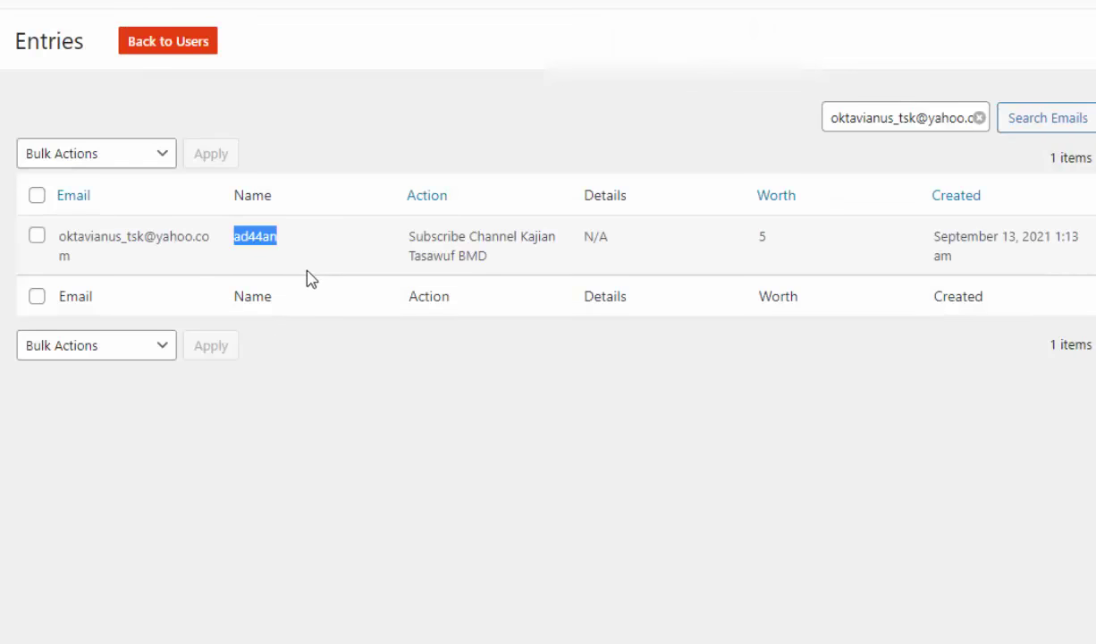
{"action": "left_click", "coordinate": [300, 269]}
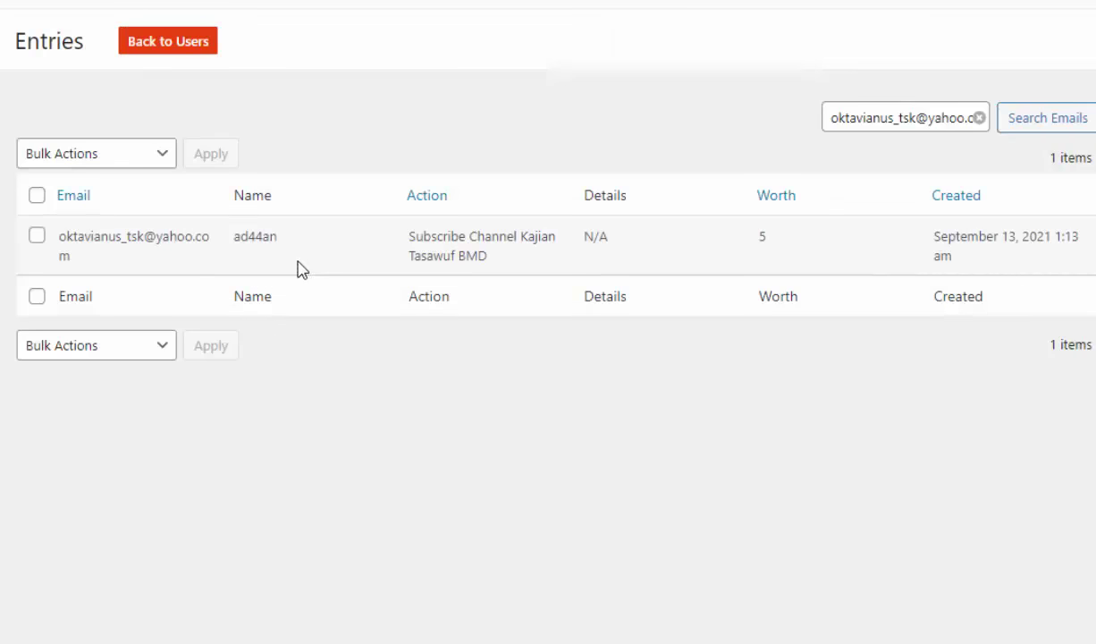
{"action": "double_click", "coordinate": [266, 236]}
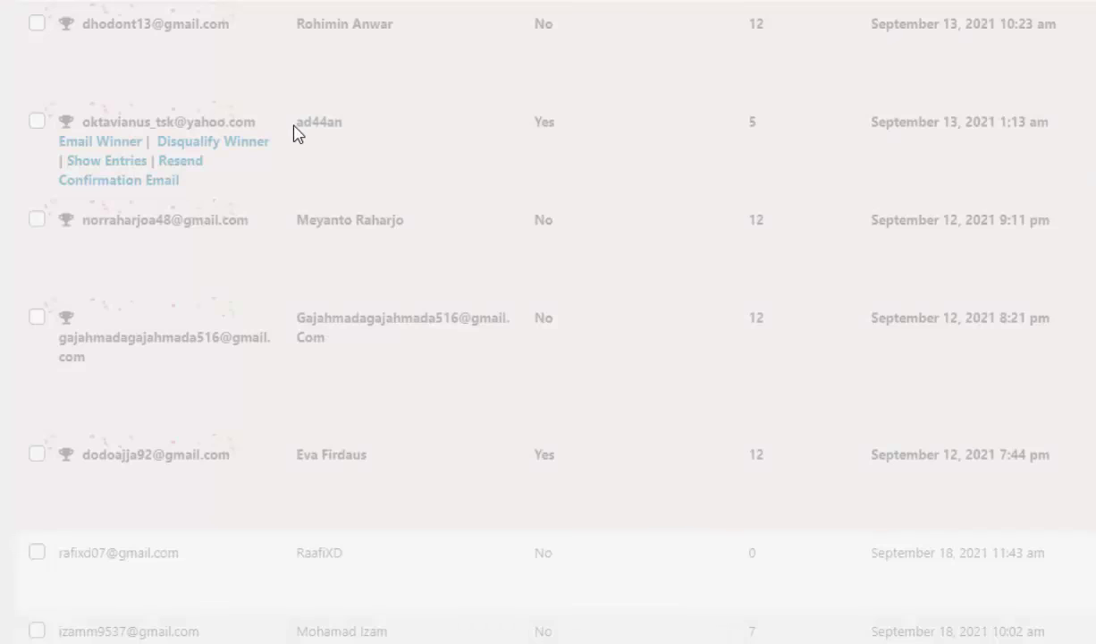
{"action": "scroll", "coordinate": [294, 129], "scroll_direction": "up", "scroll_amount": 1}
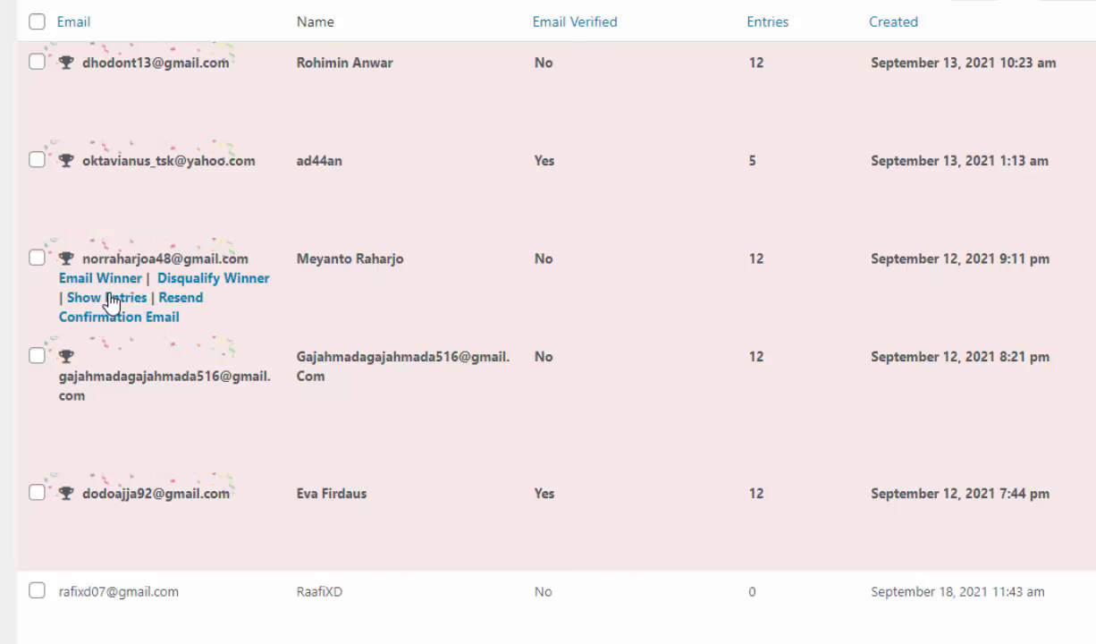
{"action": "left_click", "coordinate": [108, 298]}
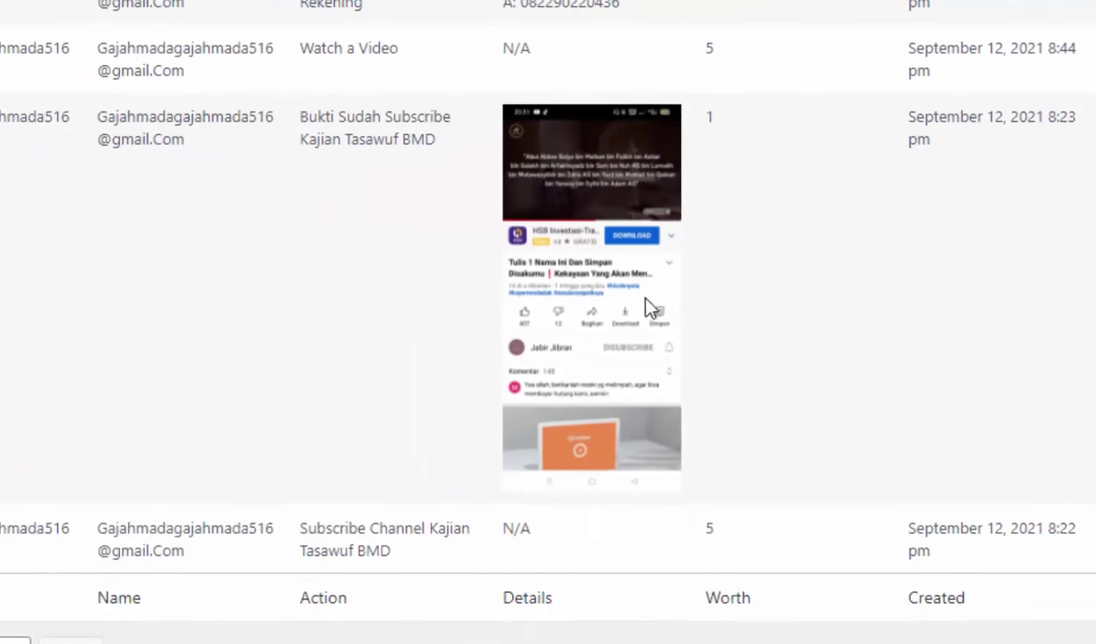
{"action": "mouse_move", "coordinate": [3, 143]}
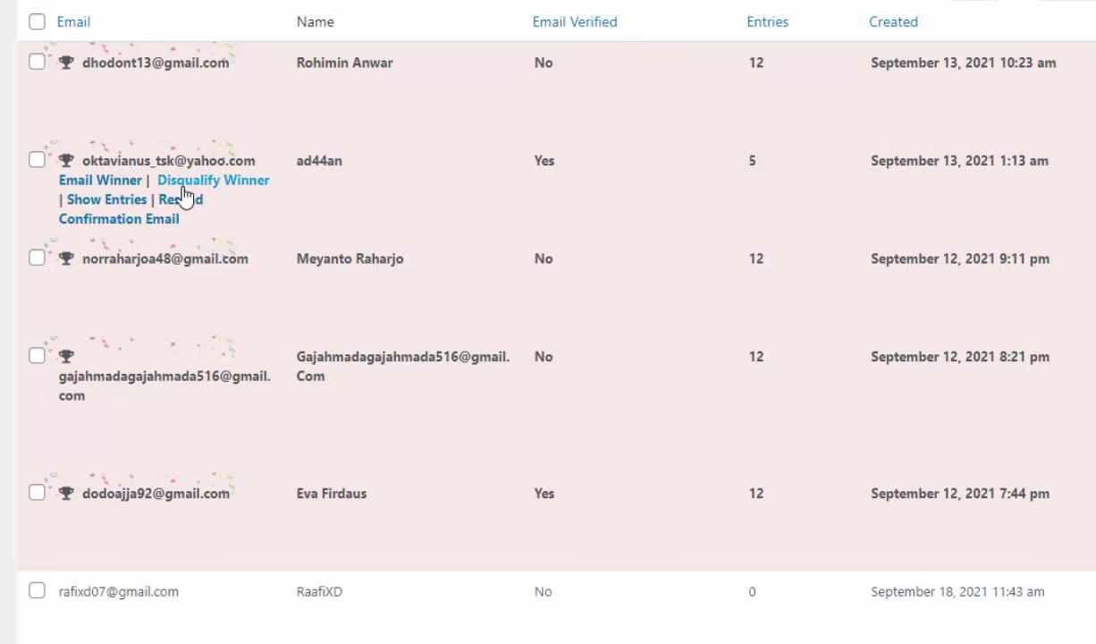
Step: Disqualify the second and fourth of the five drawn winners in the Kajian Tasawuf BMD giveaway
{"action": "left_click", "coordinate": [198, 184]}
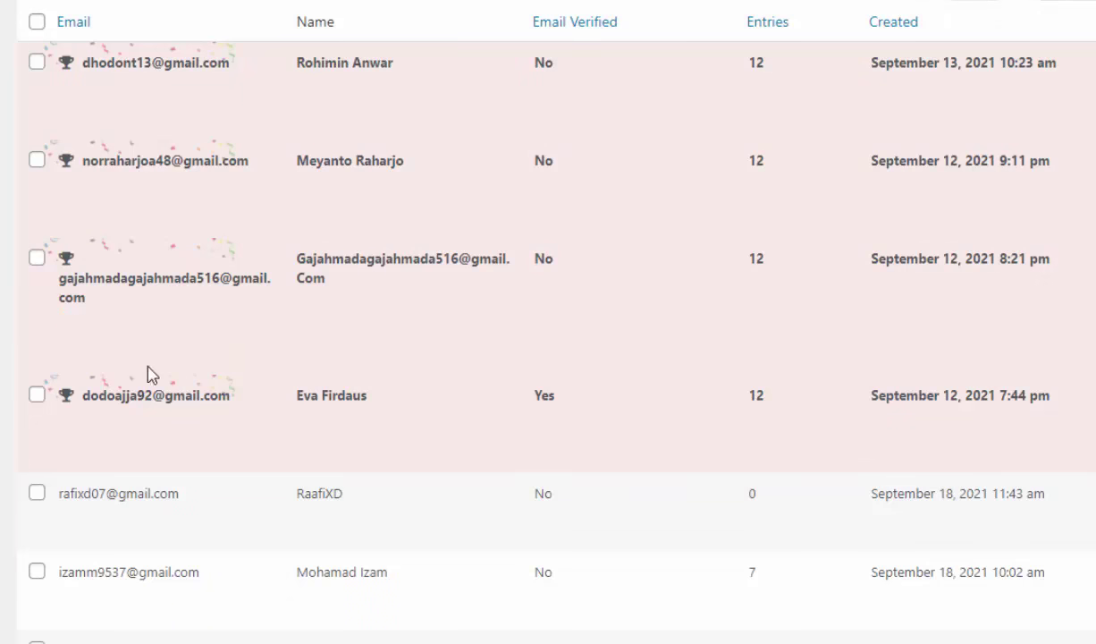
{"action": "left_click", "coordinate": [226, 329]}
Step: Draw 2 replacement winners for the Kajian Tasawuf BMD giveaway
{"action": "scroll", "coordinate": [226, 329], "scroll_direction": "up", "scroll_amount": 4}
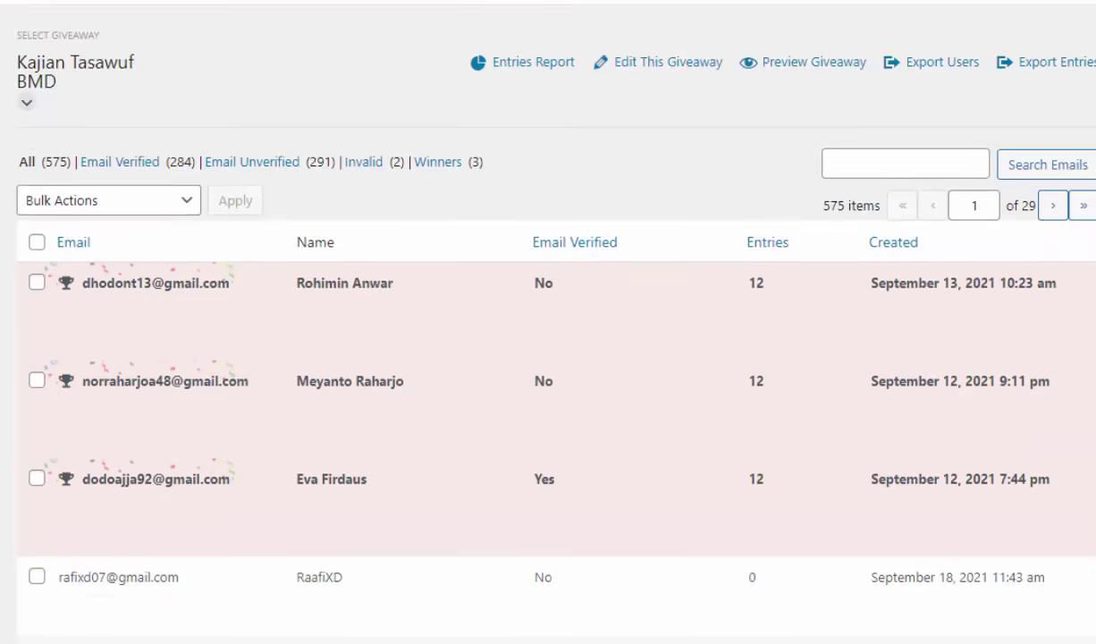
{"action": "left_click", "coordinate": [150, 54]}
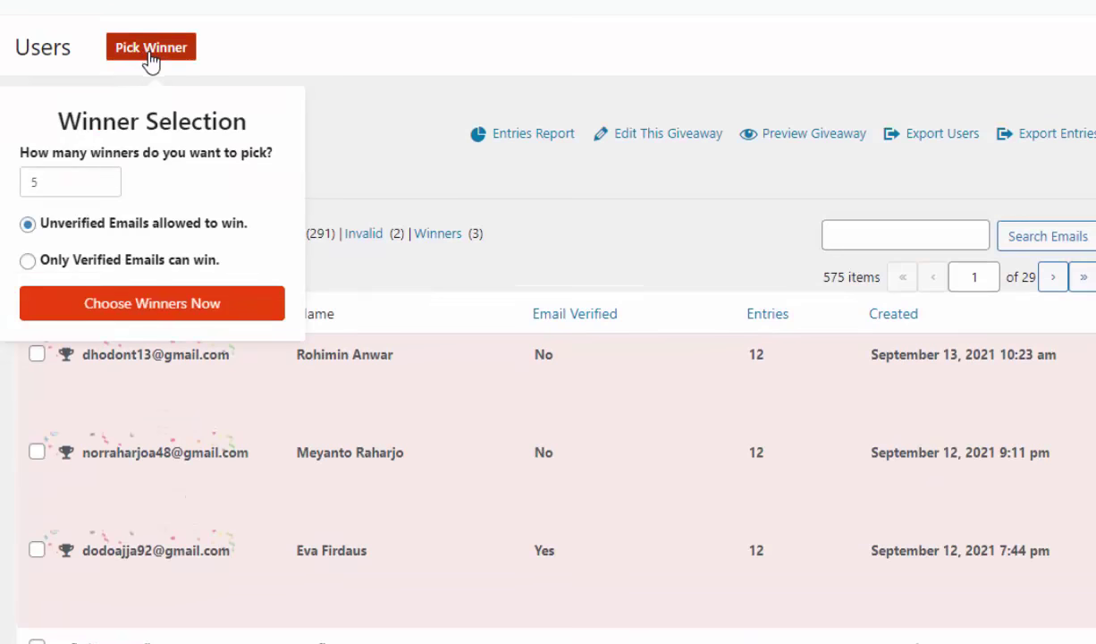
{"action": "left_click_drag", "start_coordinate": [73, 176], "coordinate": [18, 179]}
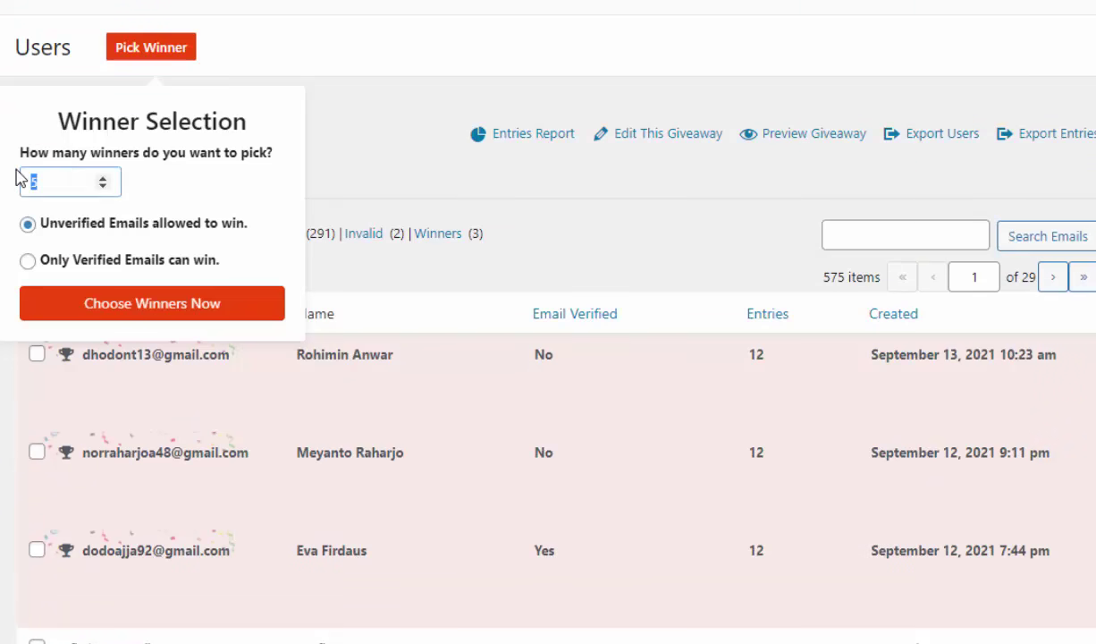
{"action": "type", "text": "2"}
{"action": "left_click", "coordinate": [119, 306]}
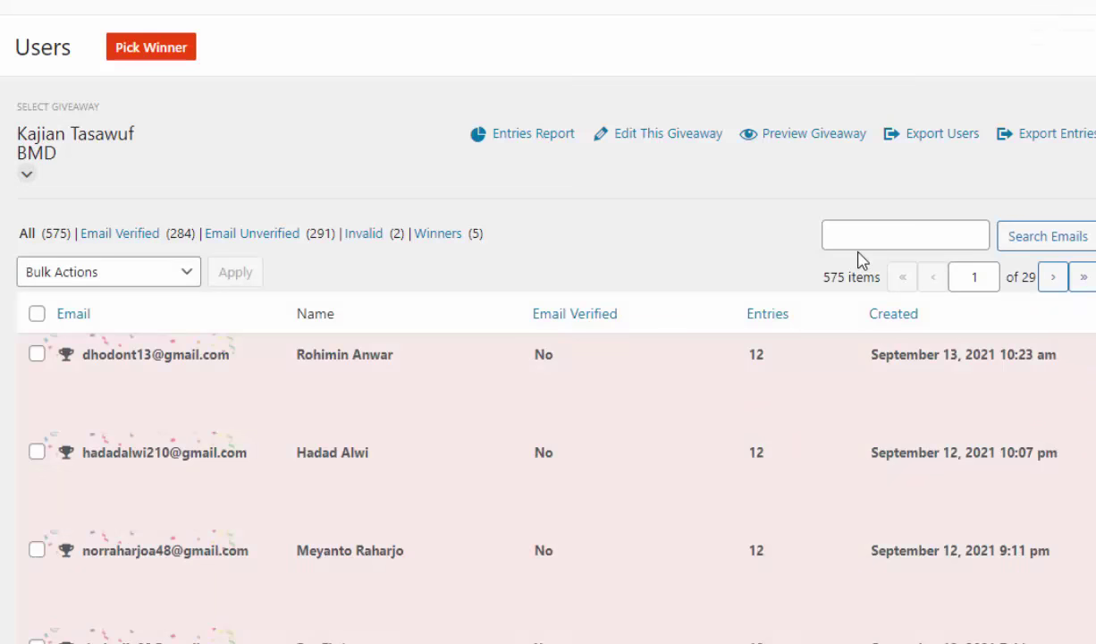
Step: Review the updated winner list and highlight the name of the last winner
{"action": "scroll", "coordinate": [548, 358], "scroll_direction": "down", "scroll_amount": 3}
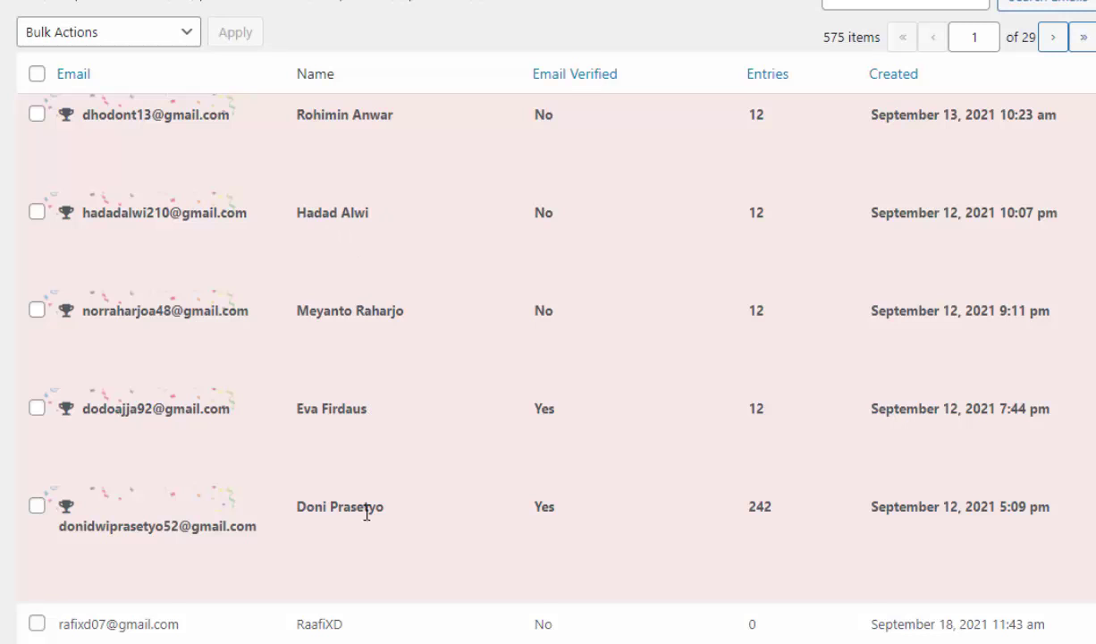
{"action": "left_click_drag", "start_coordinate": [387, 509], "coordinate": [332, 504]}
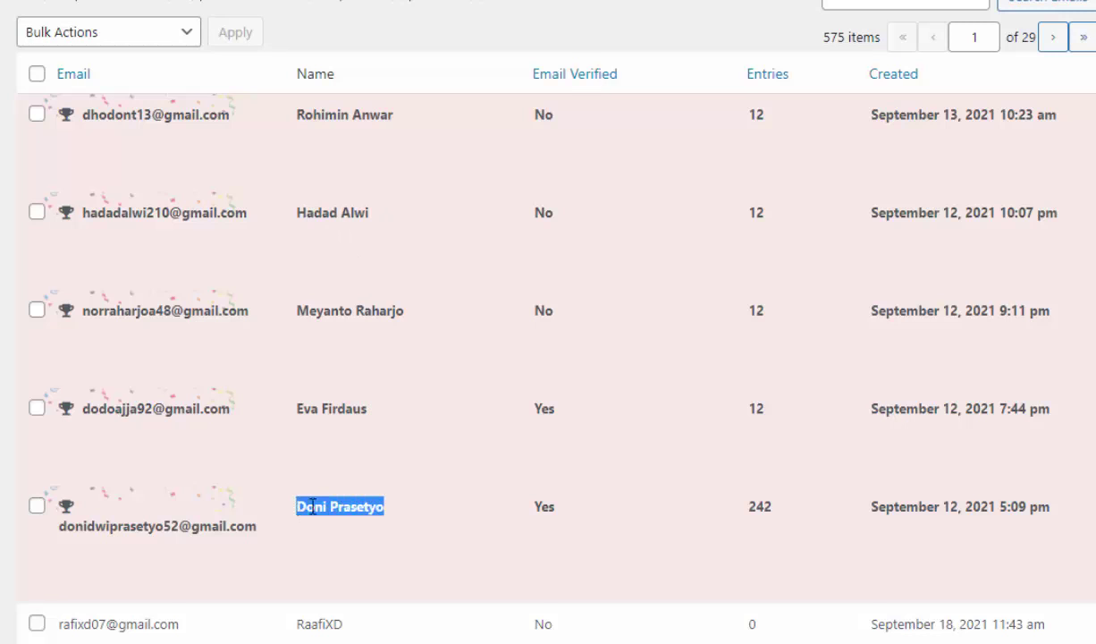
{"action": "left_click", "coordinate": [362, 498]}
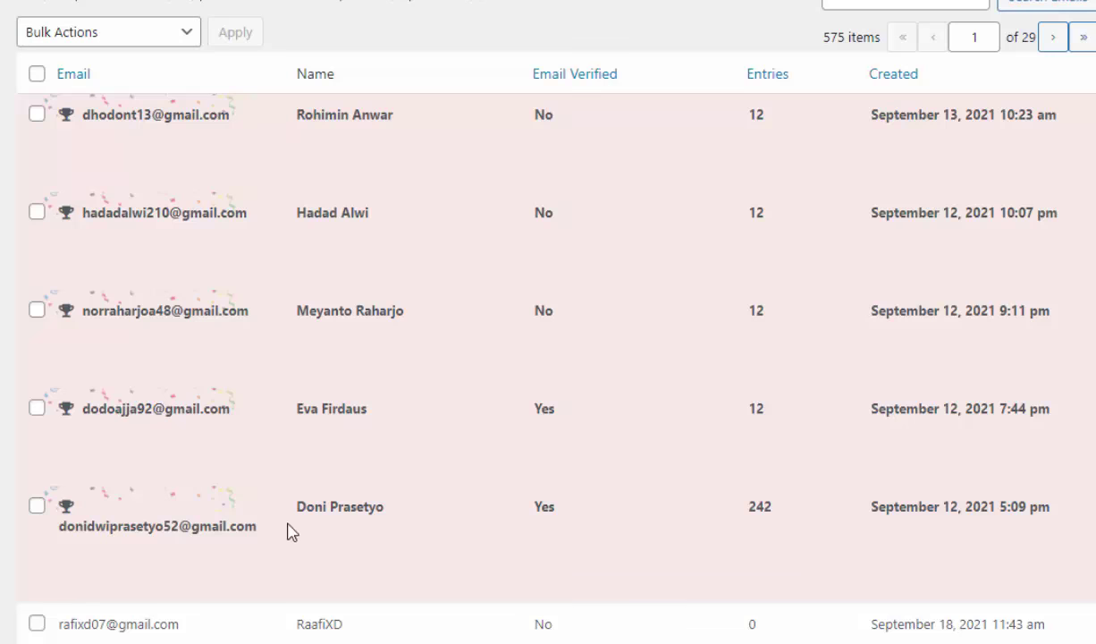
{"action": "left_click_drag", "start_coordinate": [299, 511], "coordinate": [410, 517]}
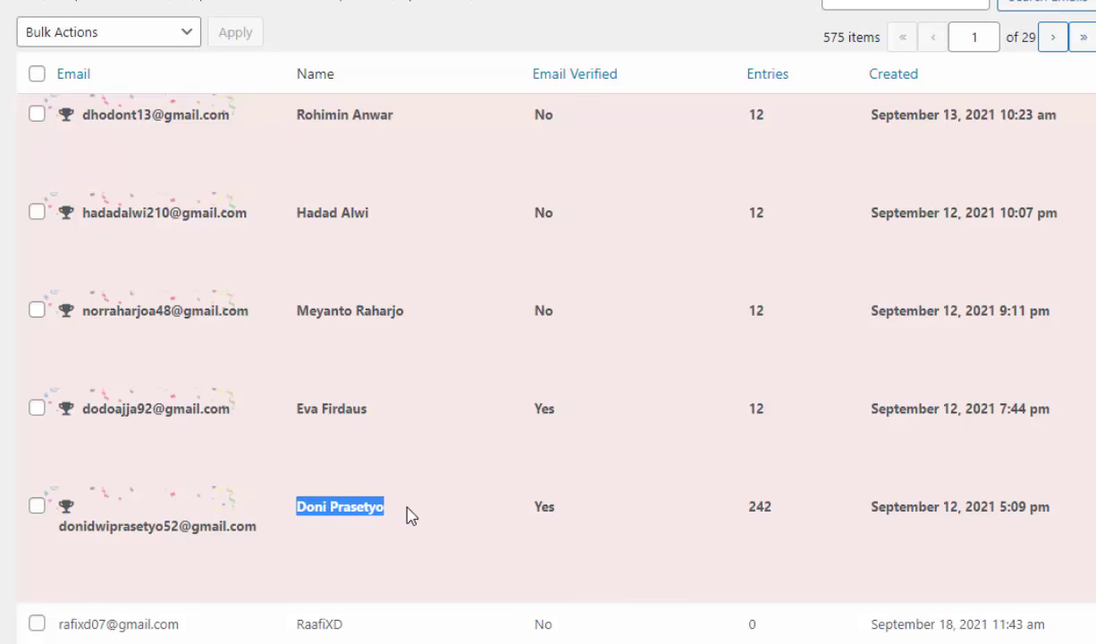
{"action": "left_click", "coordinate": [410, 515]}
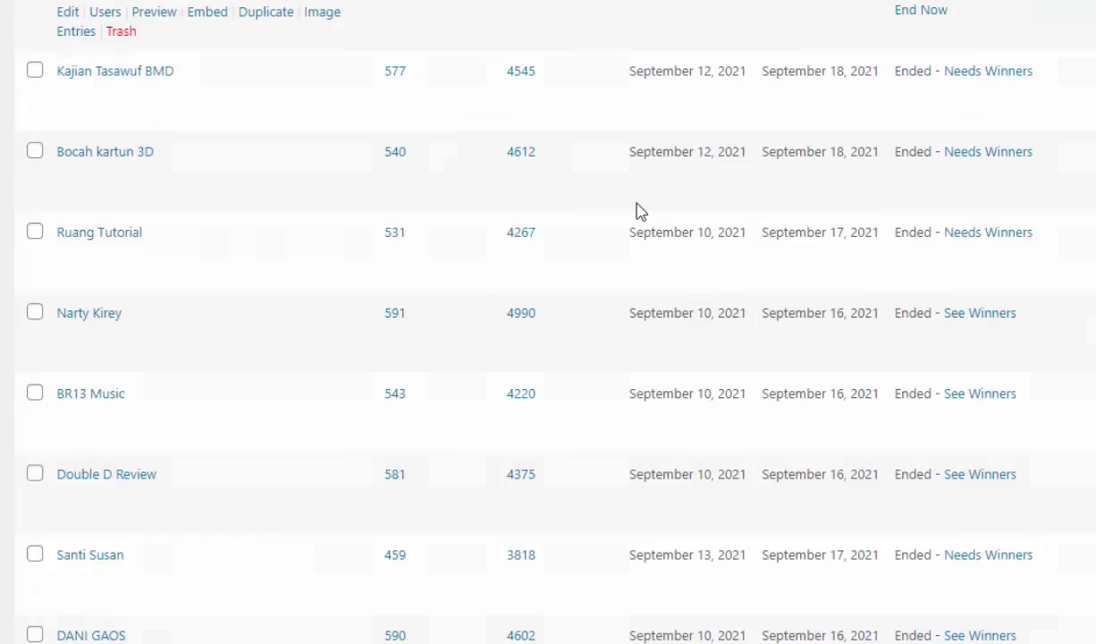
Step: Draw 5 winners for the Bocah kartun 3D giveaway, allowing unverified emails, and review the drawn winners
{"action": "scroll", "coordinate": [993, 232], "scroll_direction": "up", "scroll_amount": 1}
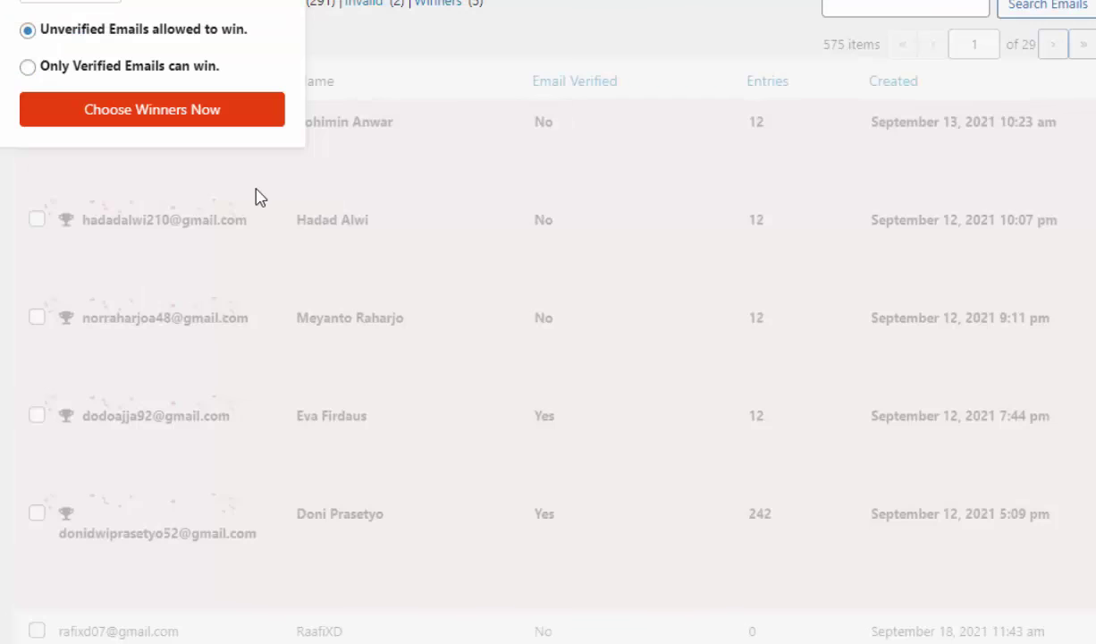
{"action": "scroll", "coordinate": [962, 216], "scroll_direction": "up", "scroll_amount": 3}
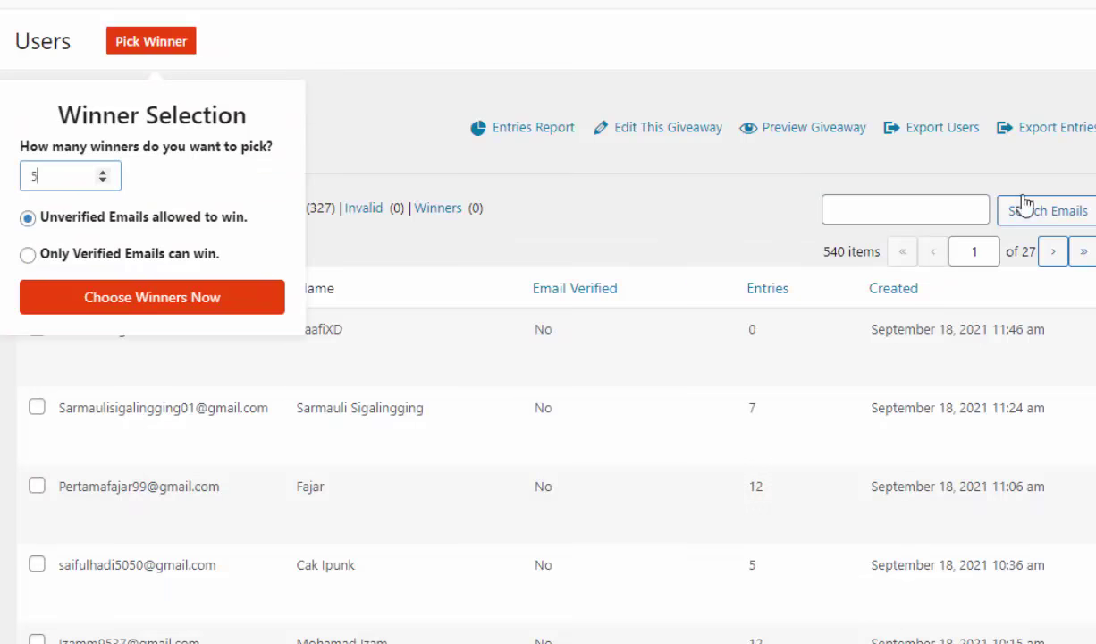
{"action": "left_click", "coordinate": [238, 299]}
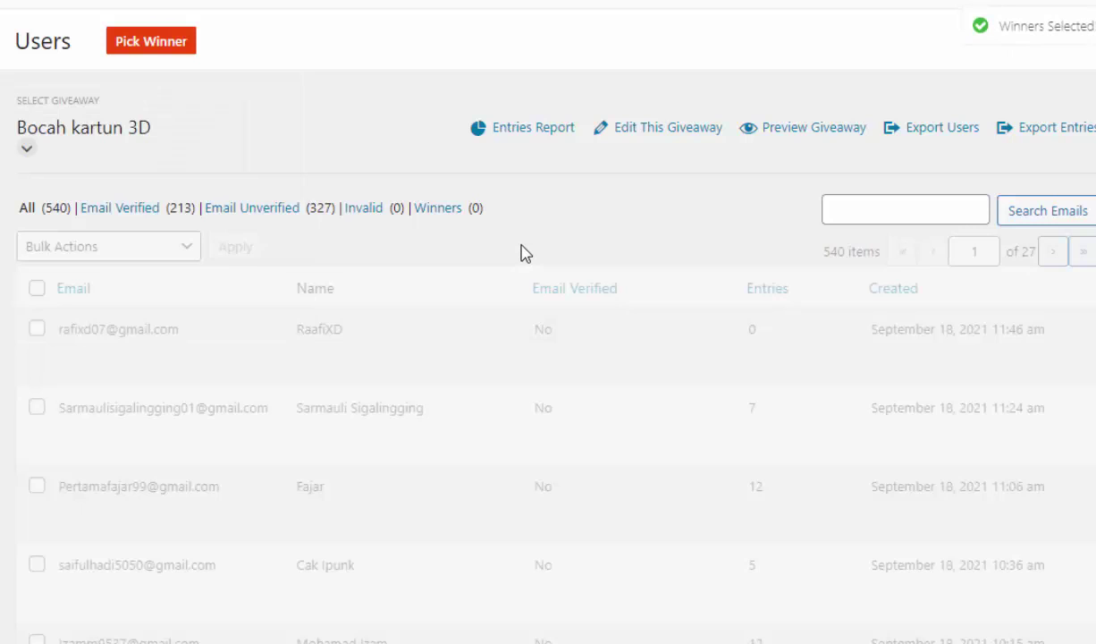
{"action": "scroll", "coordinate": [521, 249], "scroll_direction": "down", "scroll_amount": 3}
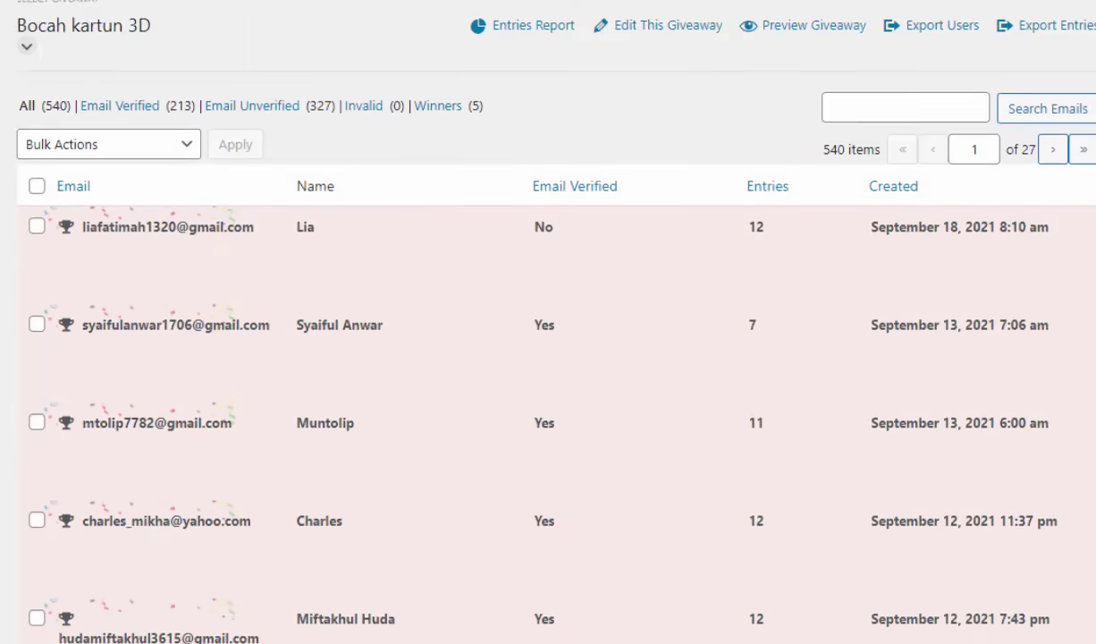
{"action": "scroll", "coordinate": [536, 322], "scroll_direction": "down", "scroll_amount": 1}
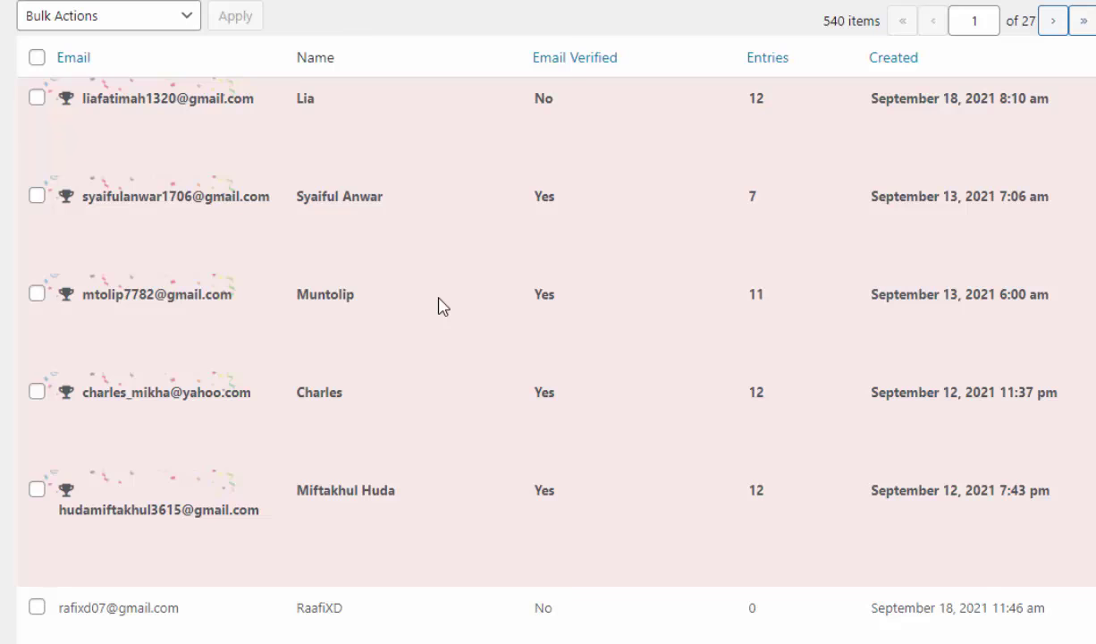
Step: Check the entries of the third Bocah kartun 3D winner and disqualify that winner
{"action": "mouse_move", "coordinate": [157, 134]}
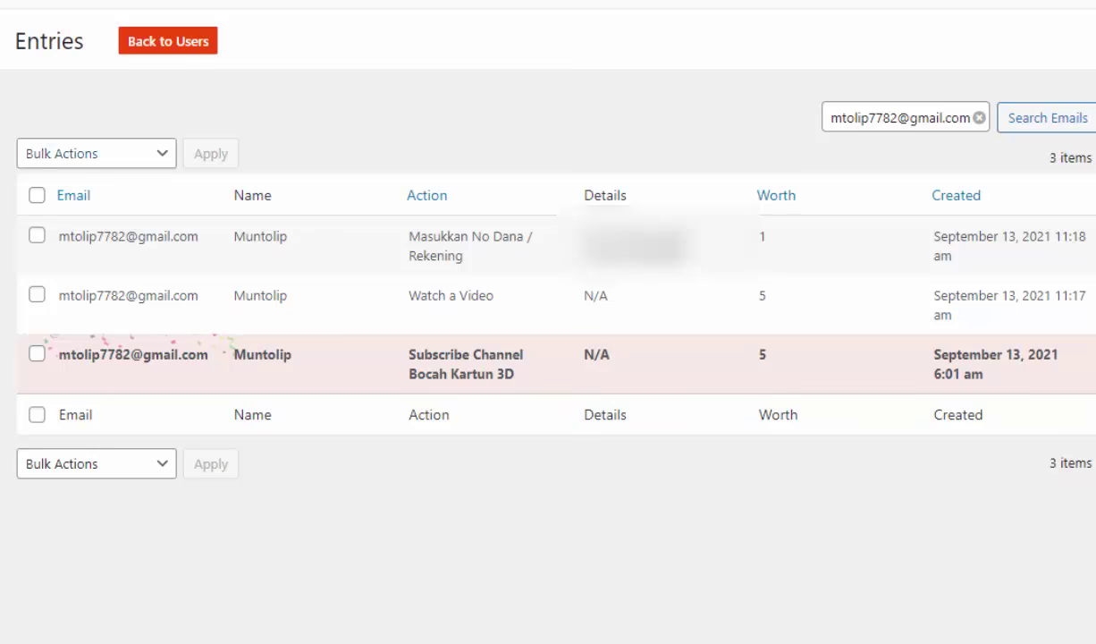
{"action": "key", "text": "alt+Left"}
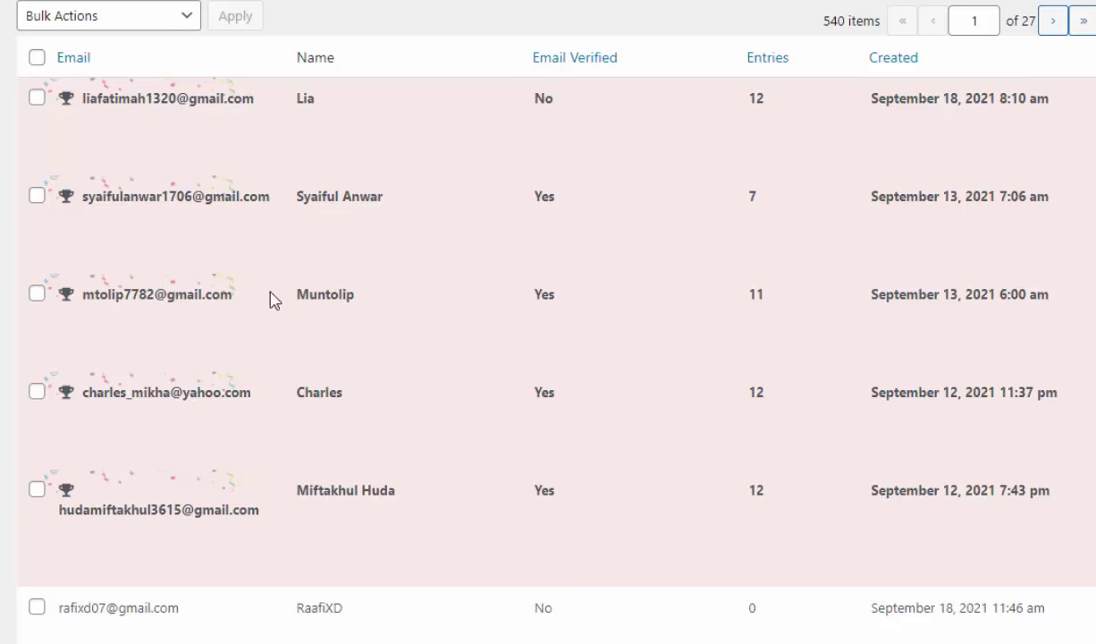
{"action": "mouse_move", "coordinate": [153, 343]}
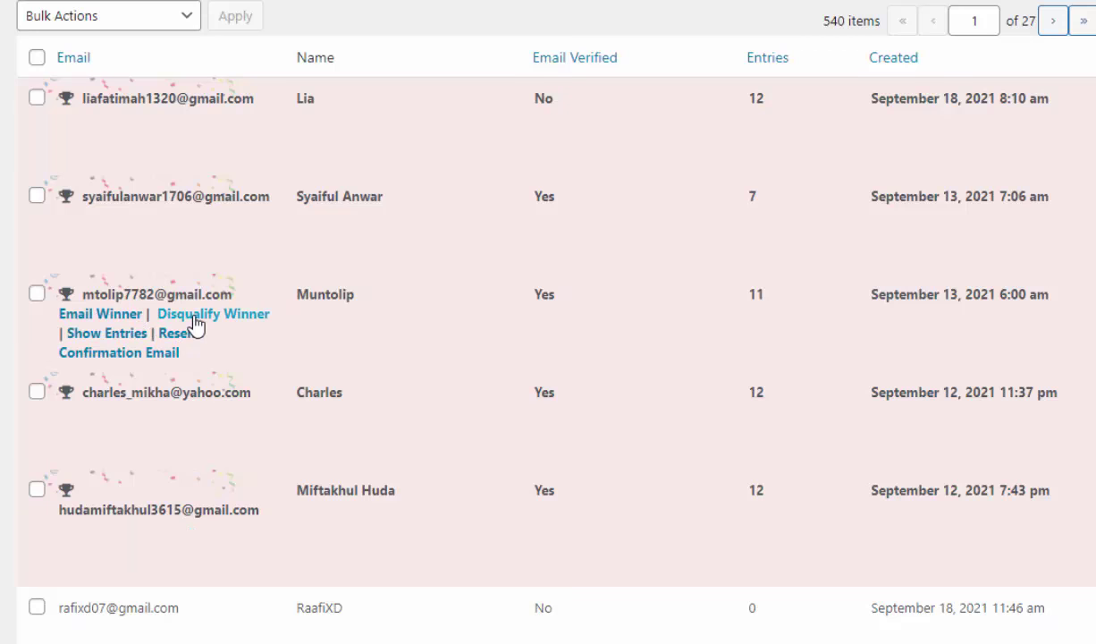
{"action": "left_click", "coordinate": [195, 319]}
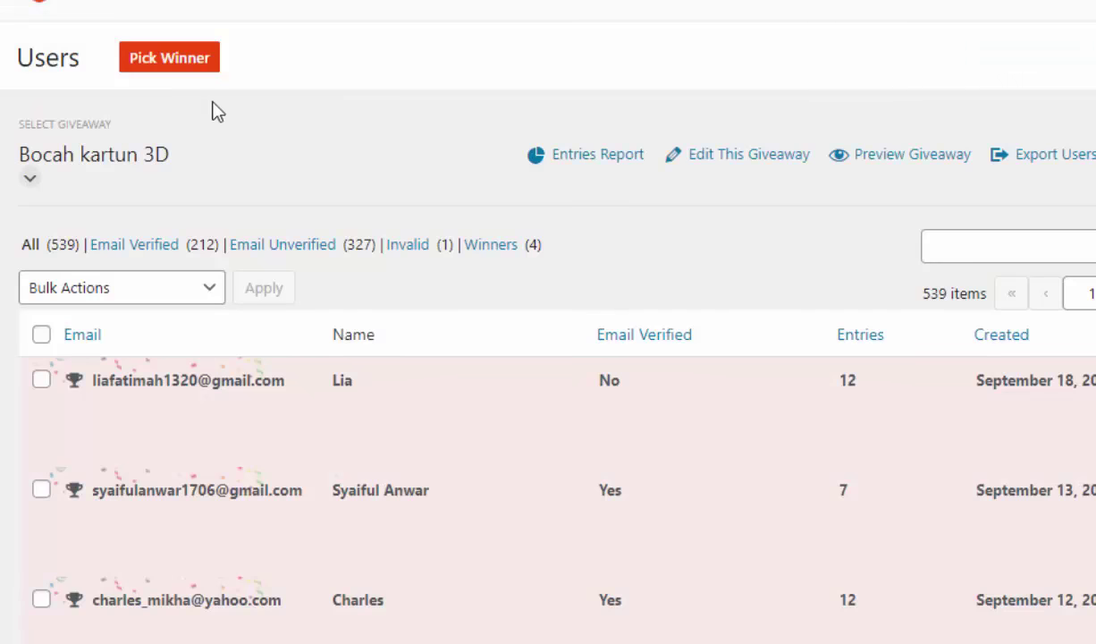
Step: Draw 1 replacement winner for the Bocah kartun 3D giveaway, allowing unverified emails
{"action": "left_click", "coordinate": [198, 64]}
{"action": "left_click_drag", "start_coordinate": [40, 208], "coordinate": [2, 215]}
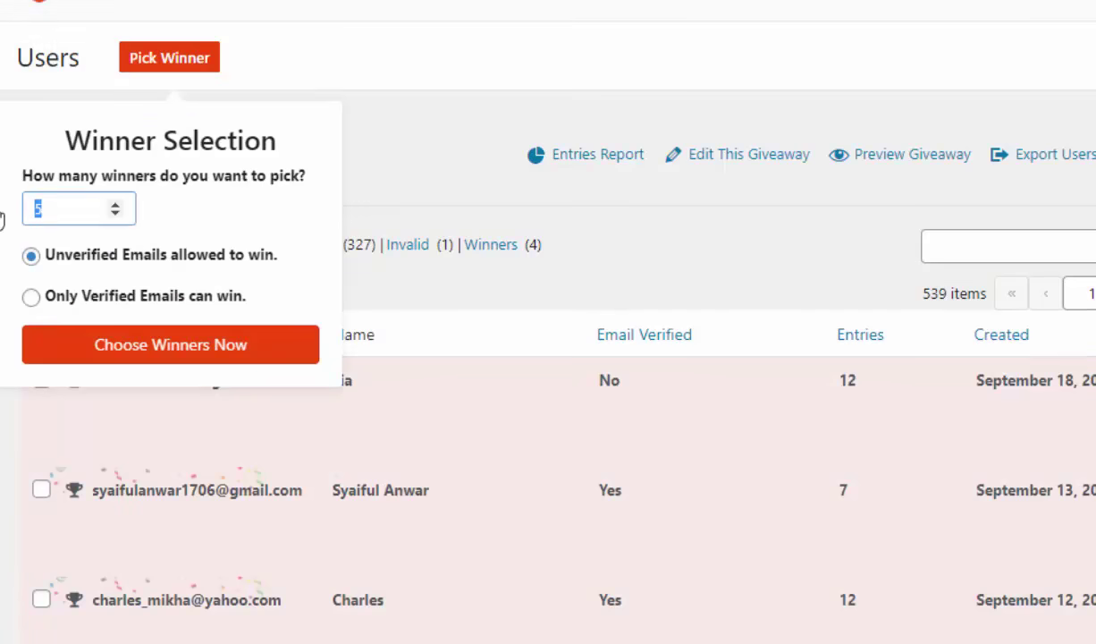
{"action": "left_click", "coordinate": [107, 357]}
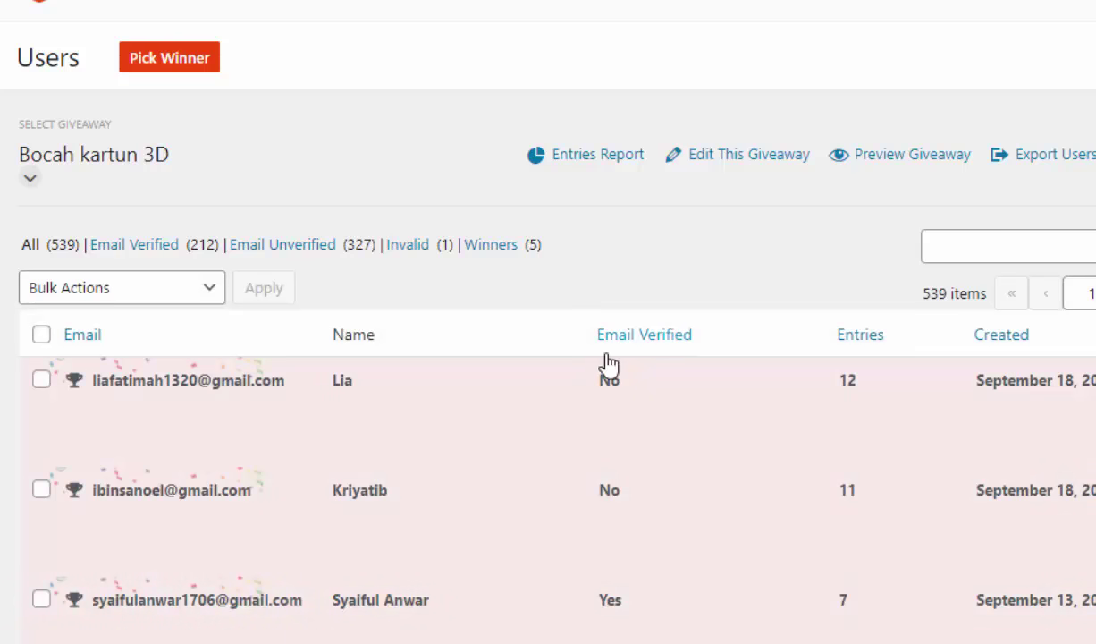
Step: Check the replacement winner's entries, including the uploaded subscription proof, and return to the winner list
{"action": "scroll", "coordinate": [452, 152], "scroll_direction": "down", "scroll_amount": 5}
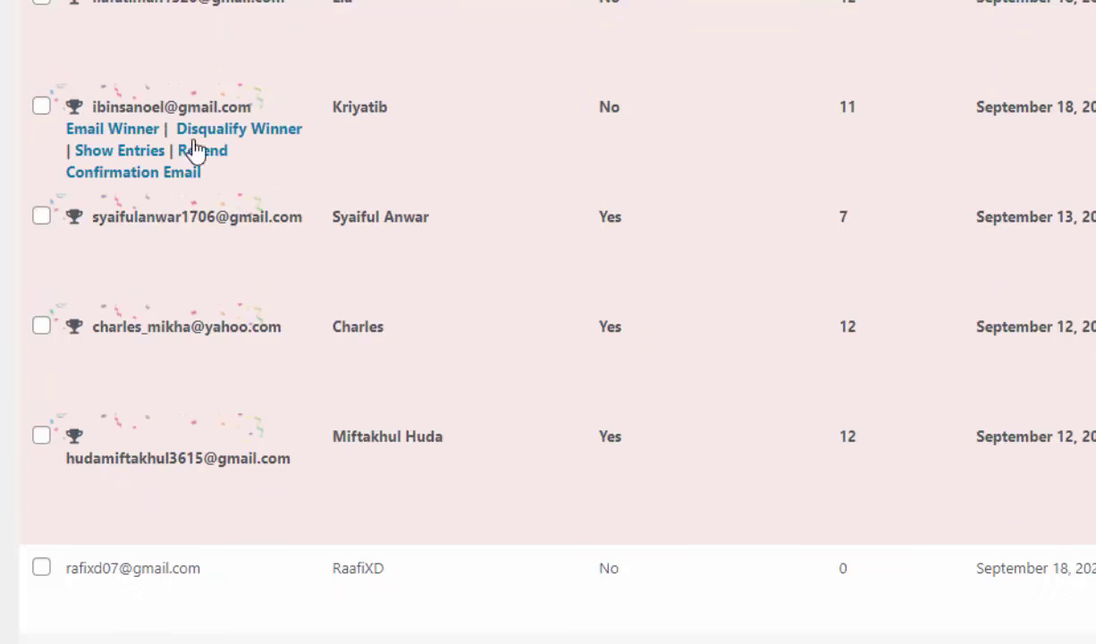
{"action": "left_click", "coordinate": [104, 150]}
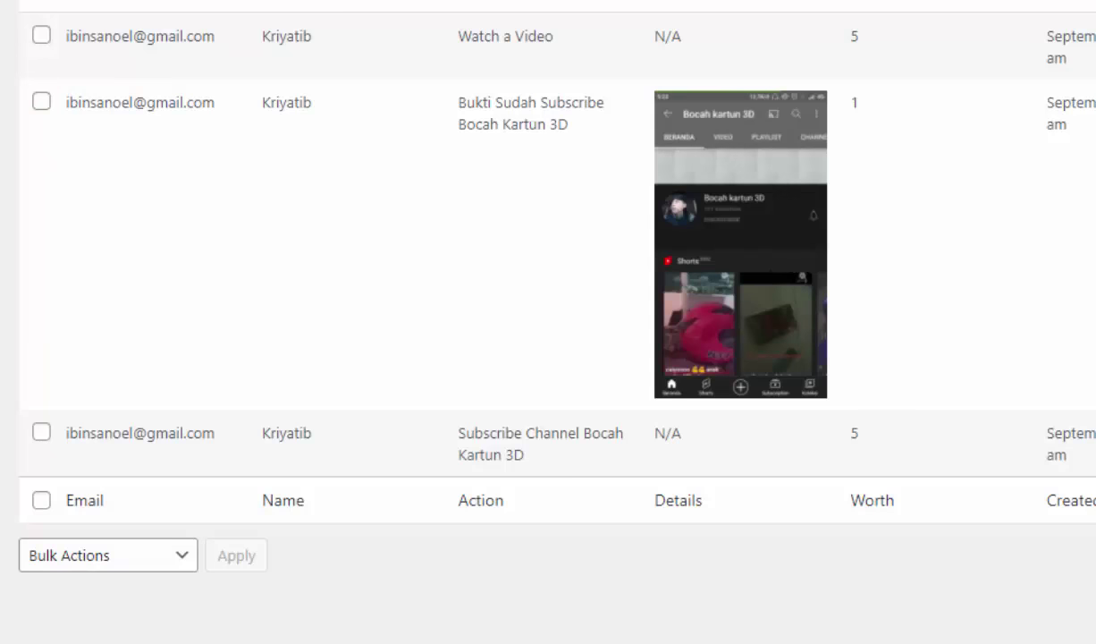
{"action": "key", "text": "alt+Left"}
{"action": "scroll", "coordinate": [565, 193], "scroll_direction": "up", "scroll_amount": 1}
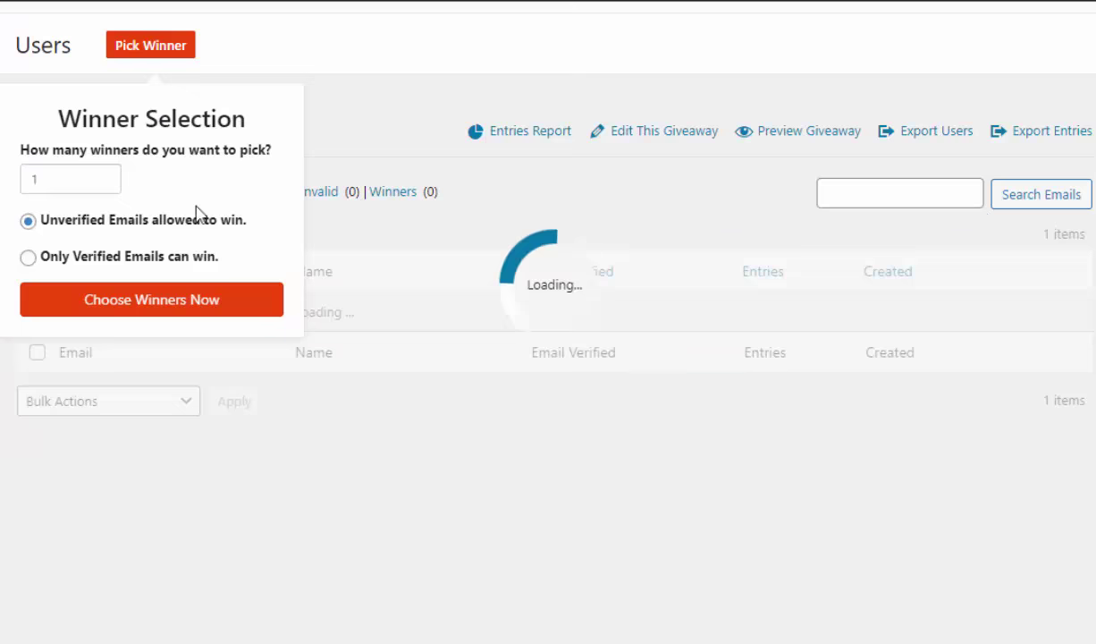
Step: Draw 5 winners for the Ruang Tutorial giveaway, allowing unverified emails, and review the drawn winners
{"action": "left_click_drag", "start_coordinate": [59, 182], "coordinate": [2, 188]}
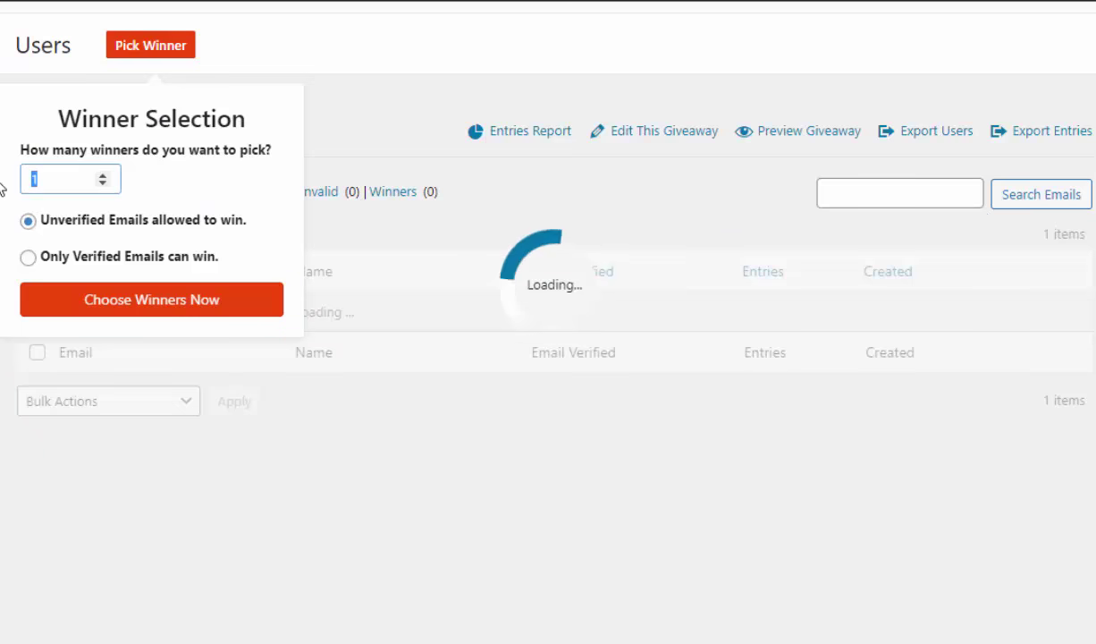
{"action": "type", "text": "5"}
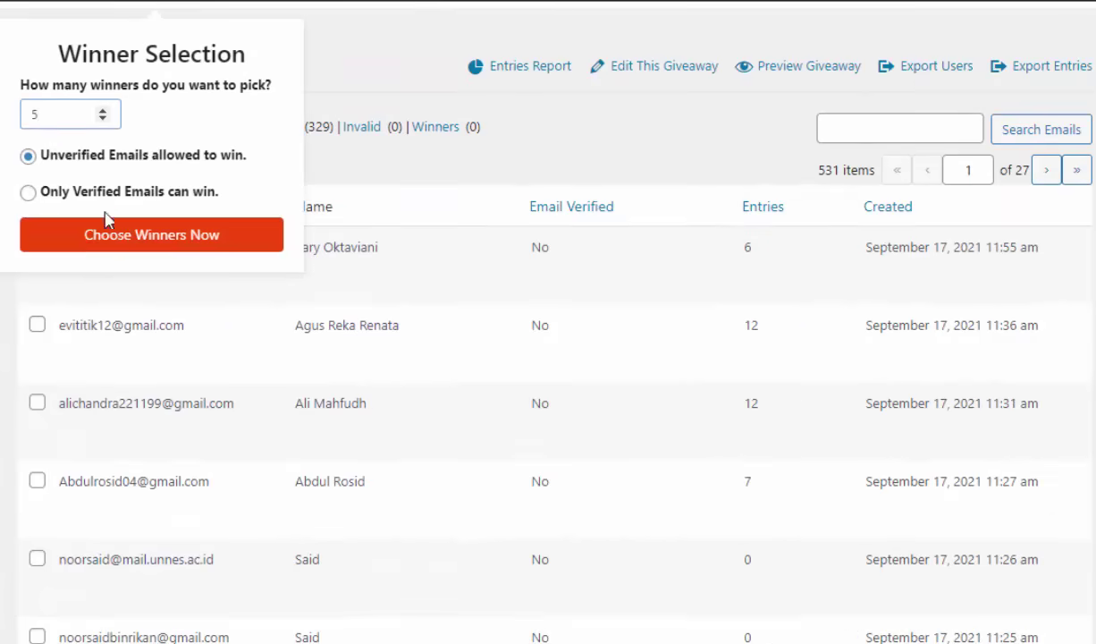
{"action": "left_click", "coordinate": [115, 239]}
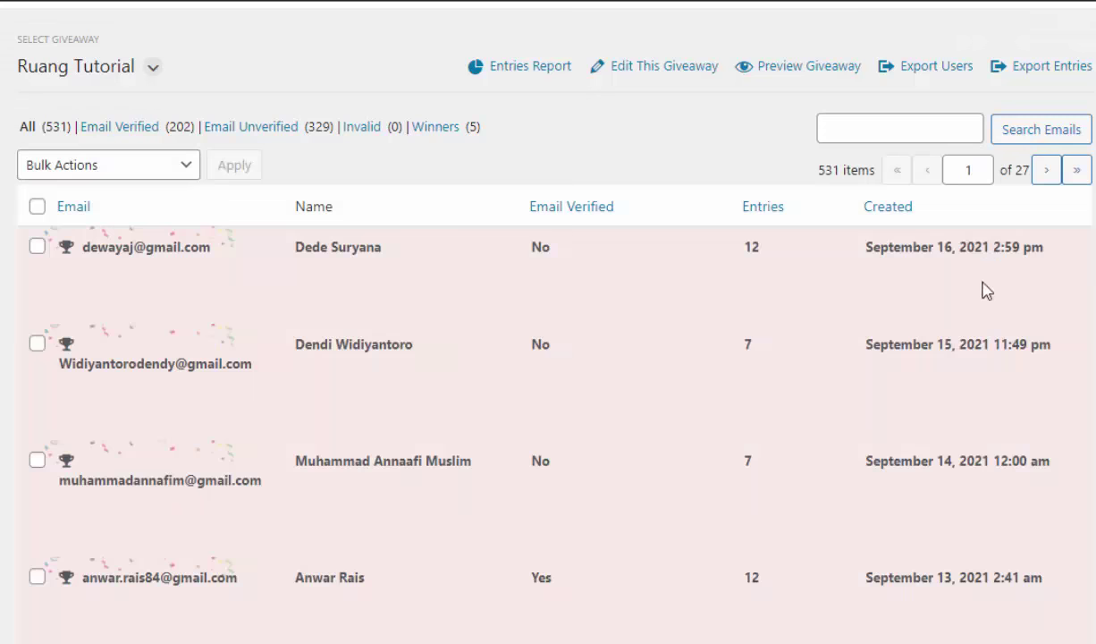
{"action": "scroll", "coordinate": [548, 357], "scroll_direction": "down", "scroll_amount": 2}
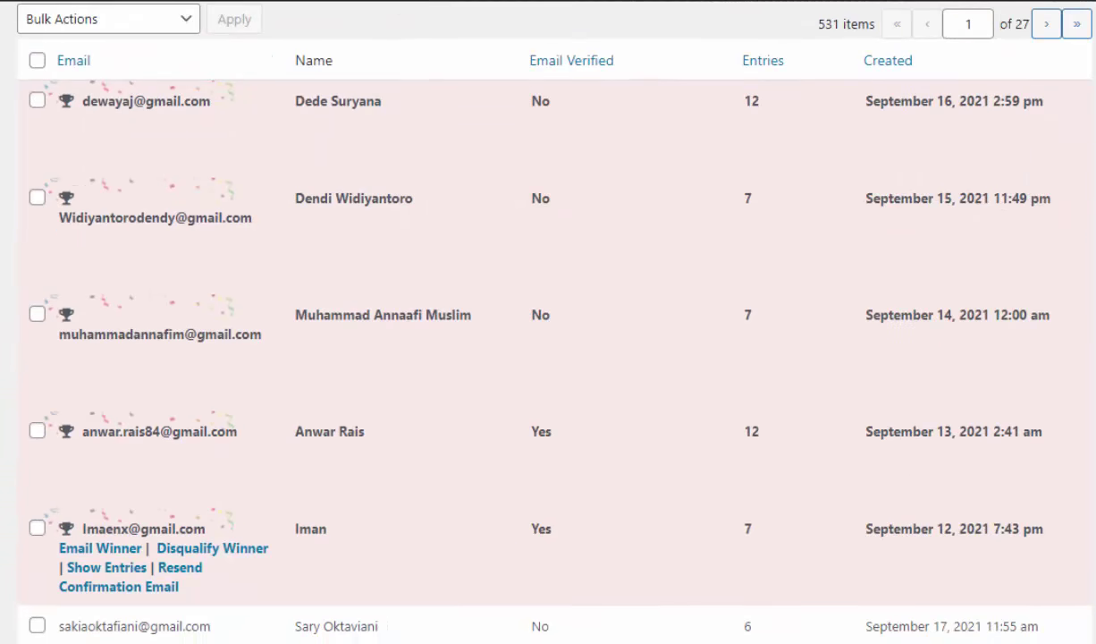
{"action": "scroll", "coordinate": [547, 340], "scroll_direction": "down", "scroll_amount": 2}
{"action": "scroll", "coordinate": [548, 340], "scroll_direction": "up", "scroll_amount": 2}
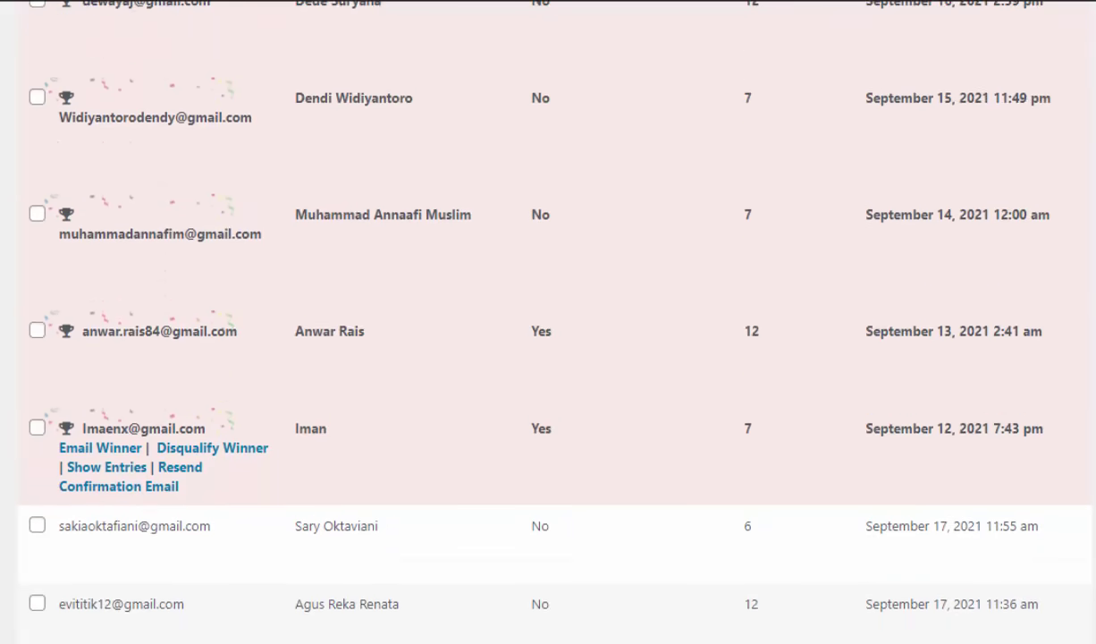
{"action": "scroll", "coordinate": [548, 339], "scroll_direction": "up", "scroll_amount": 1}
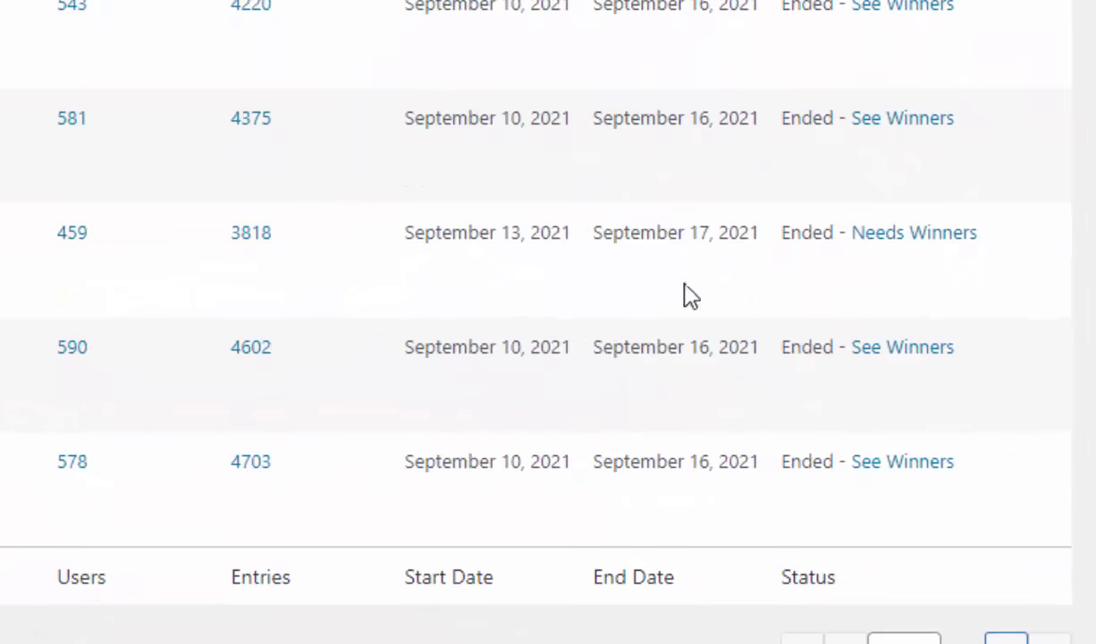
Step: Draw 5 winners for the 459-user giveaway that ended September 17, 2021, and review the drawn winners
{"action": "left_click", "coordinate": [947, 243]}
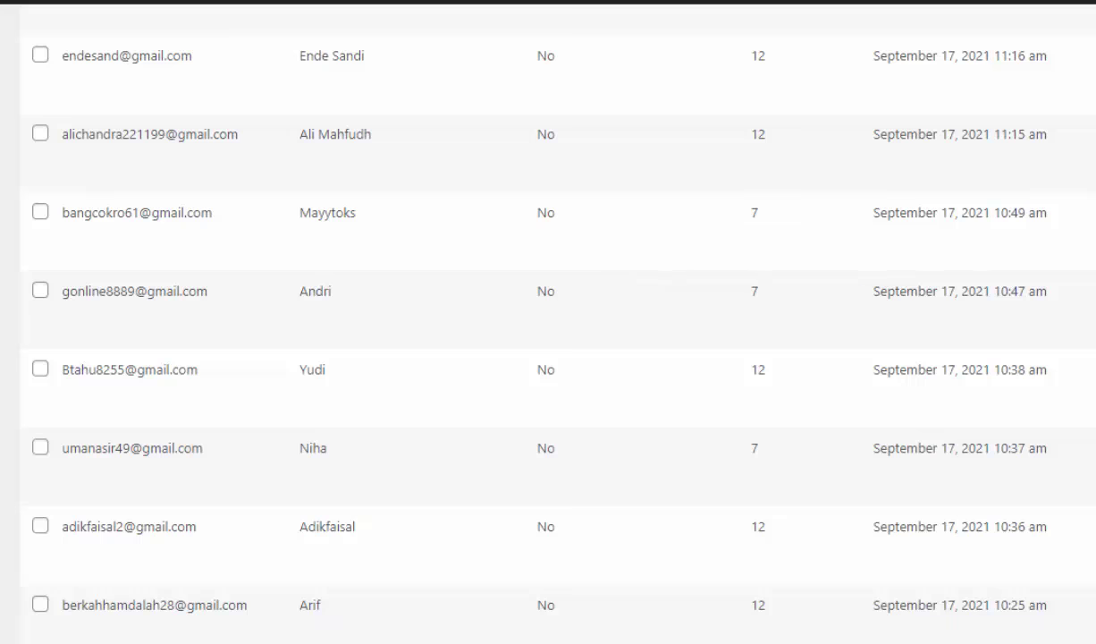
{"action": "scroll", "coordinate": [536, 322], "scroll_direction": "up", "scroll_amount": 5}
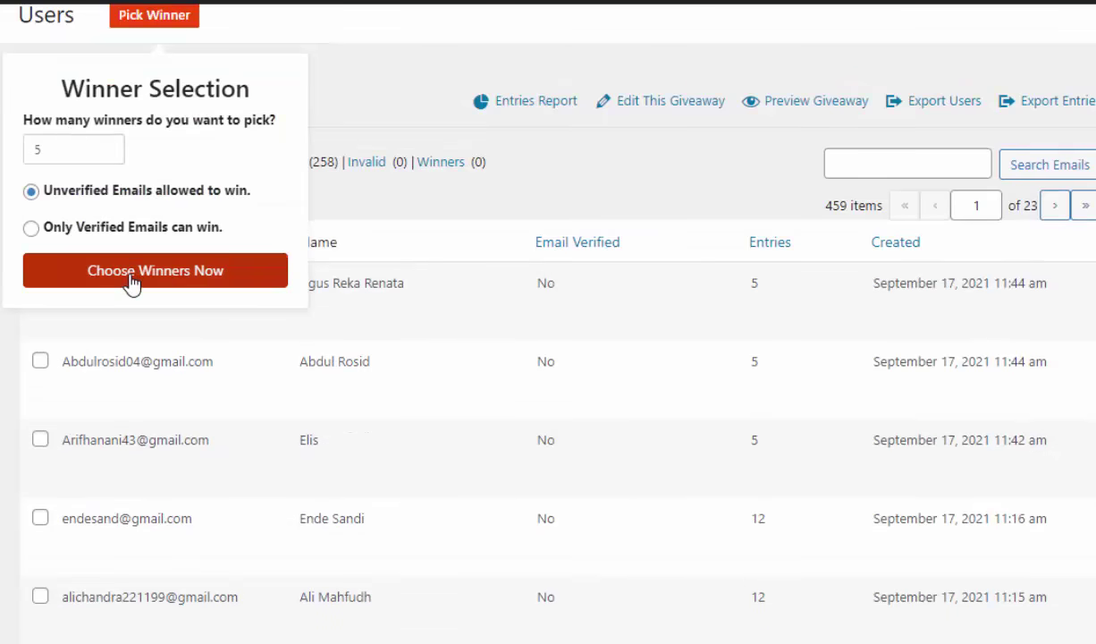
{"action": "left_click", "coordinate": [215, 272]}
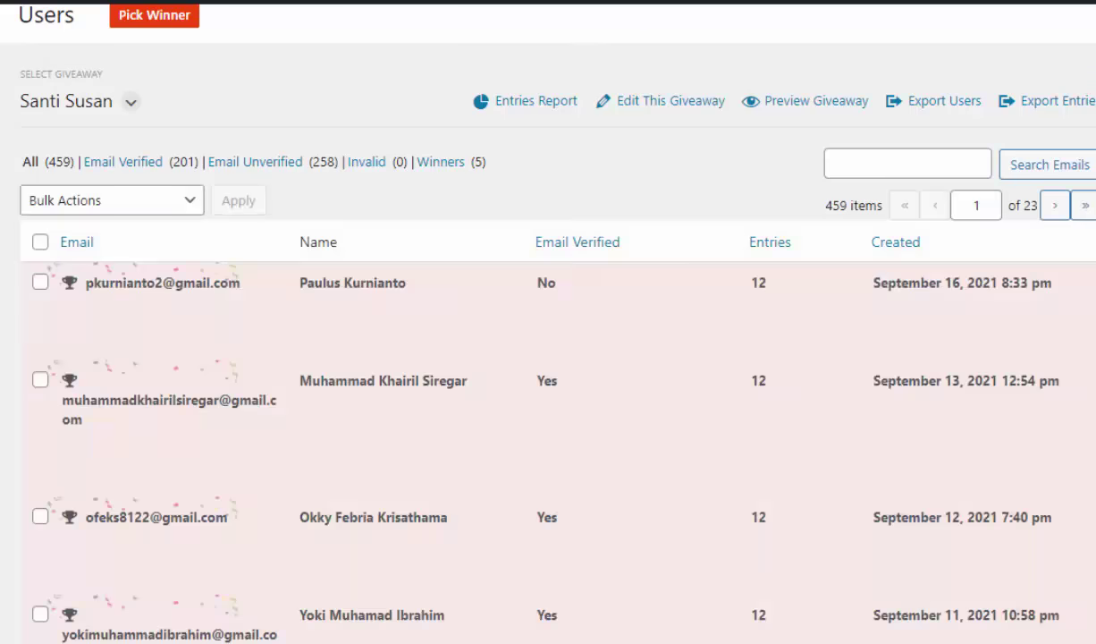
{"action": "scroll", "coordinate": [1055, 204], "scroll_direction": "down", "scroll_amount": 3}
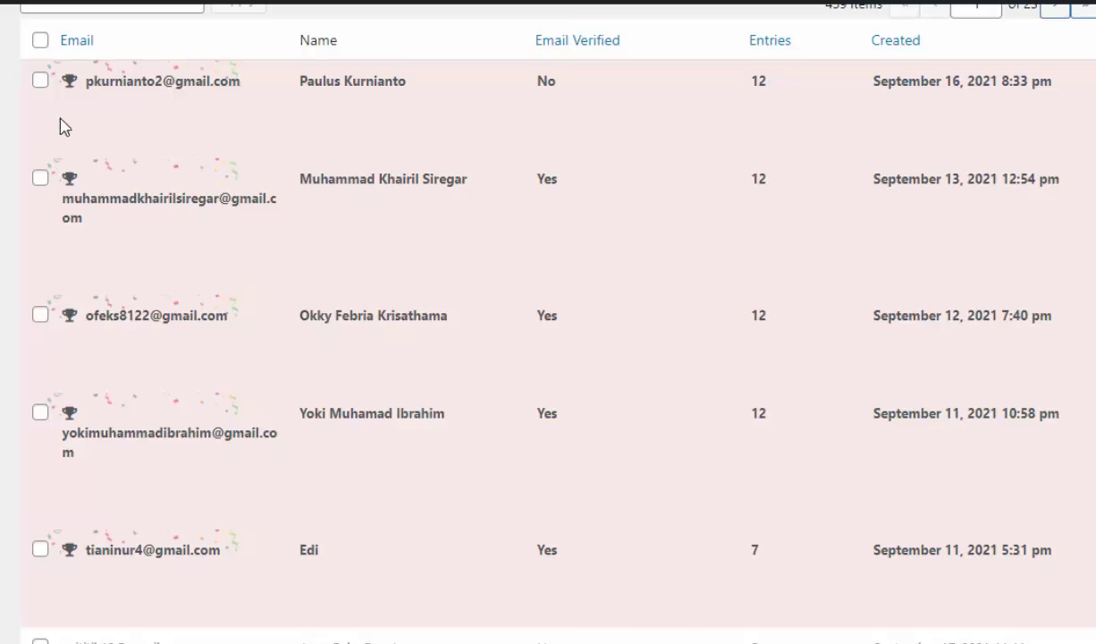
{"action": "mouse_move", "coordinate": [123, 129]}
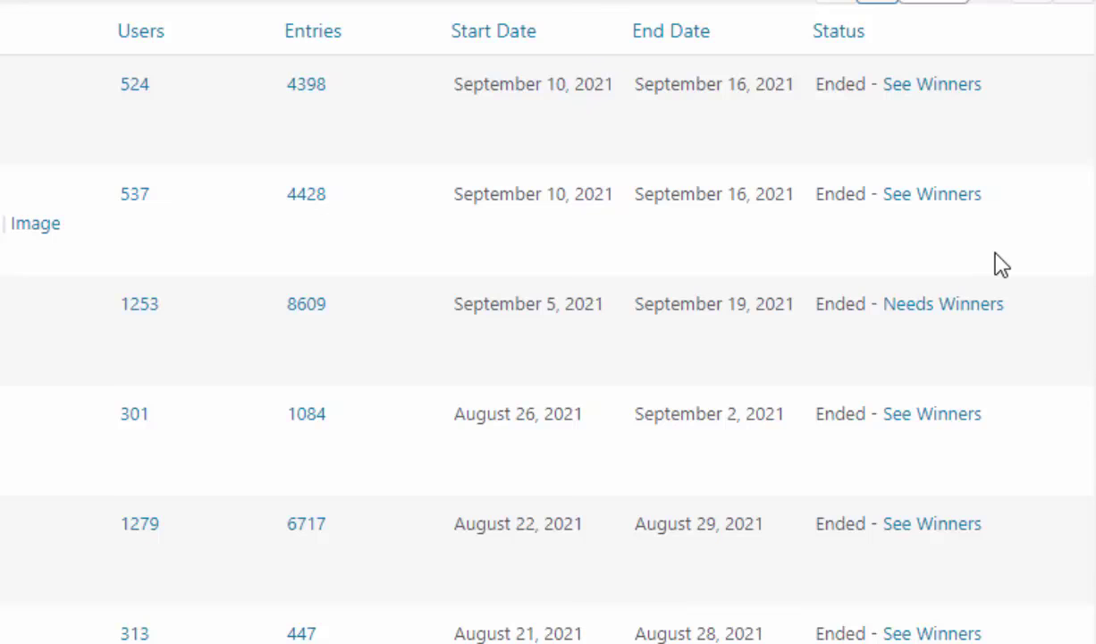
Step: Draw 10 winners for the Website1 giveaway that ended September 19, 2021, allowing unverified emails
{"action": "left_click", "coordinate": [955, 305]}
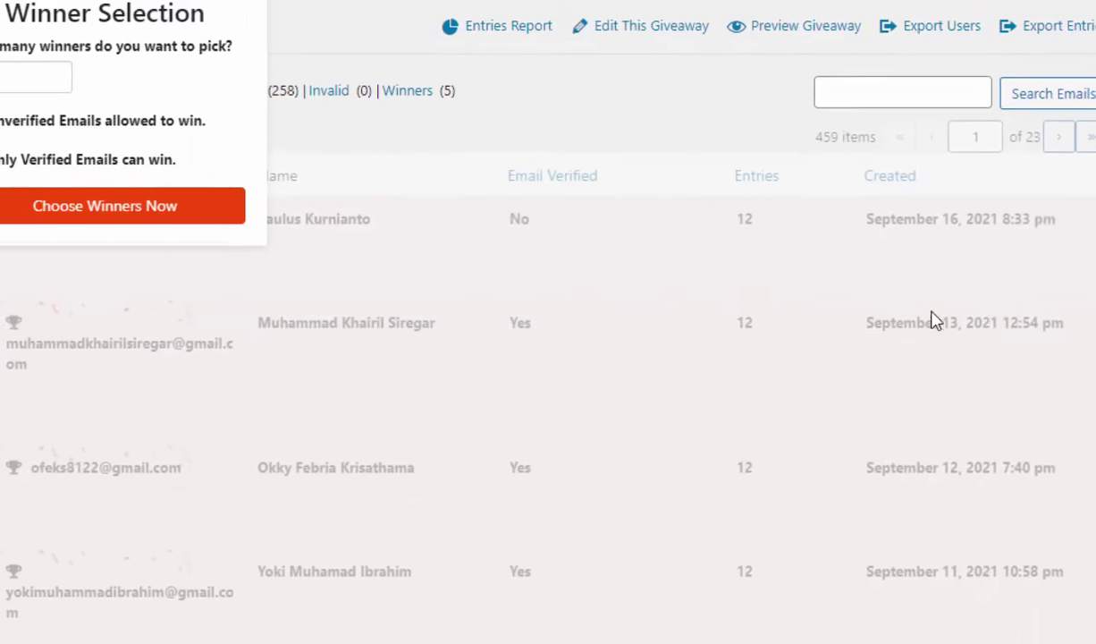
{"action": "double_click", "coordinate": [45, 91]}
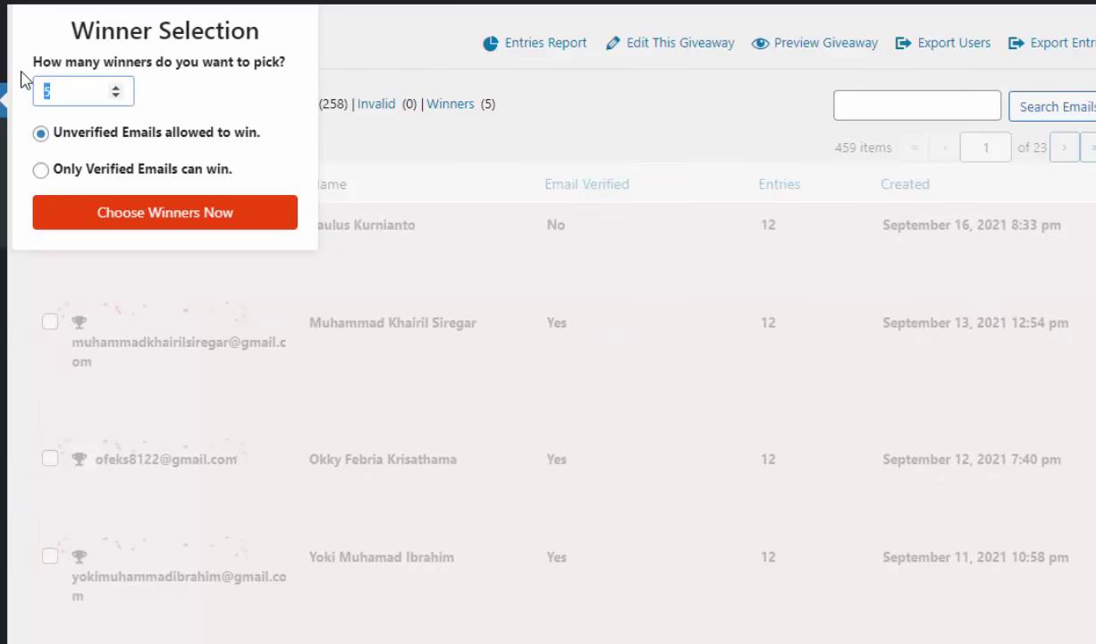
{"action": "type", "text": "10"}
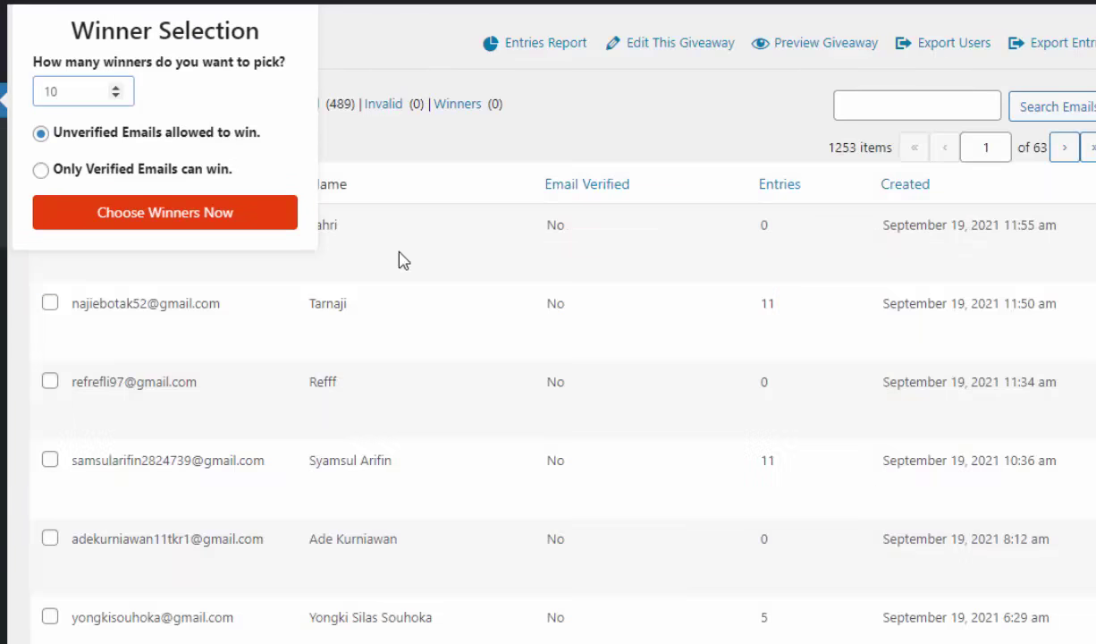
{"action": "left_click", "coordinate": [168, 222]}
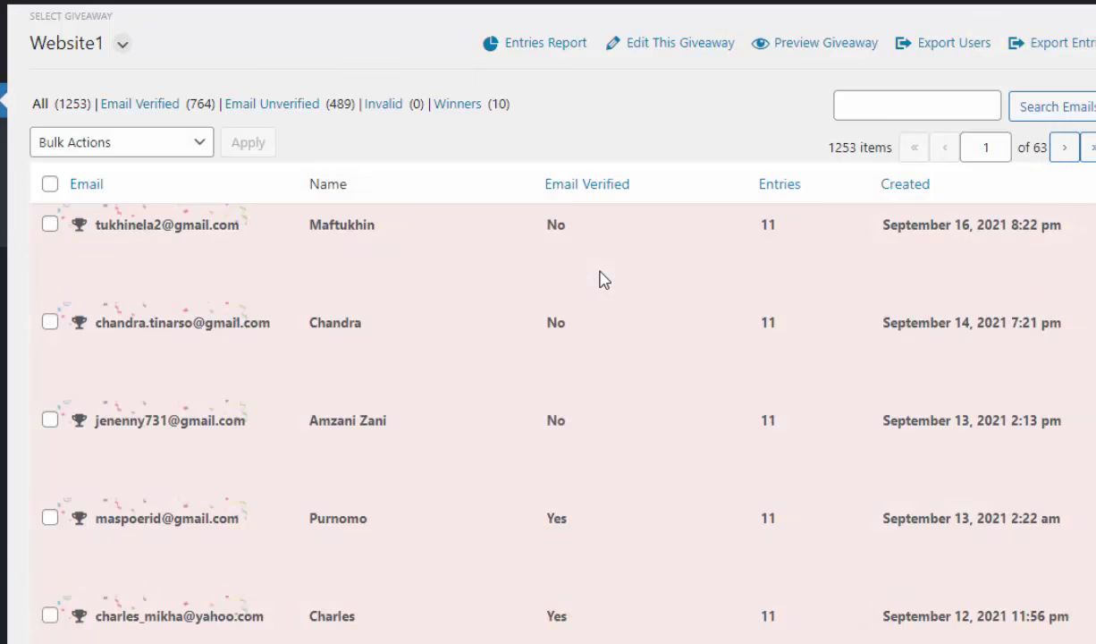
Step: Examine the full list of drawn Website1 winners, including their email verification status and entry counts
{"action": "scroll", "coordinate": [536, 322], "scroll_direction": "down", "scroll_amount": 5}
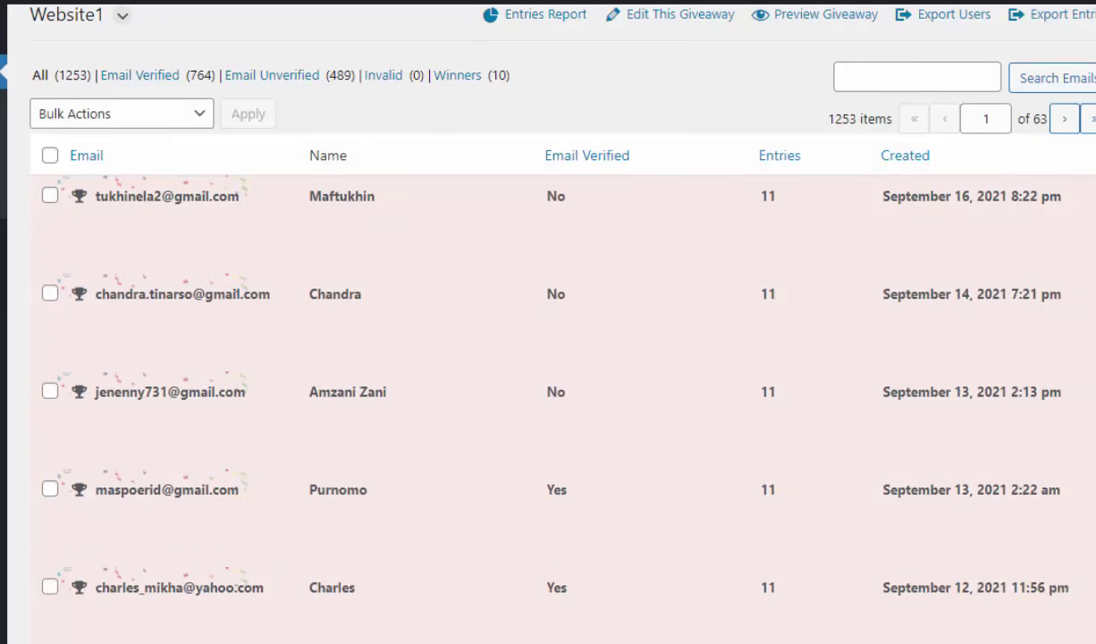
{"action": "scroll", "coordinate": [537, 321], "scroll_direction": "down", "scroll_amount": 3}
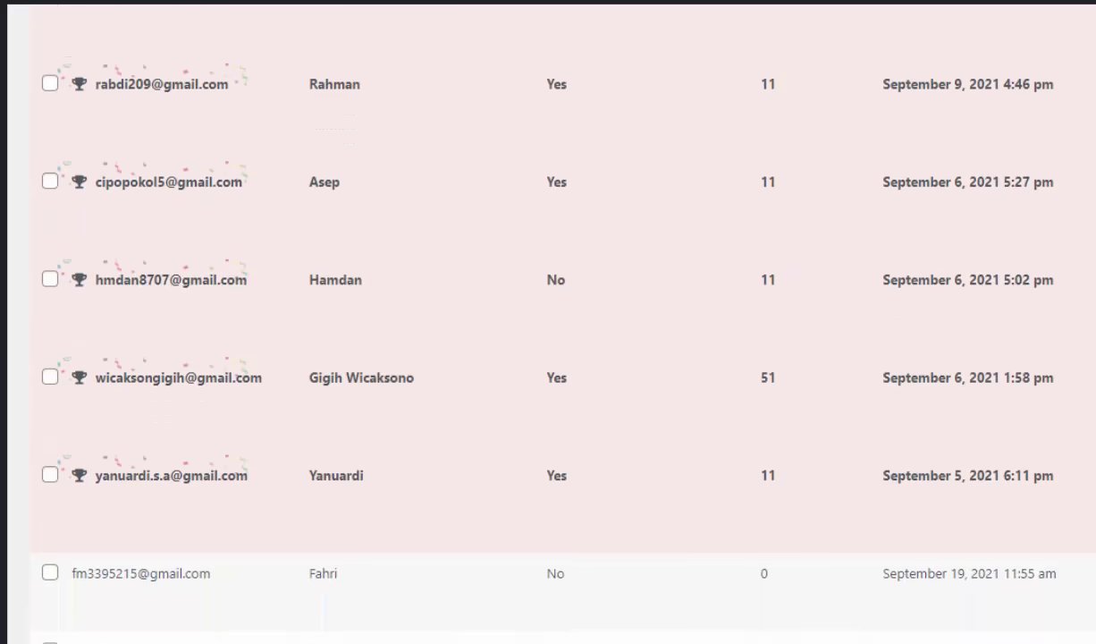
{"action": "scroll", "coordinate": [536, 322], "scroll_direction": "up", "scroll_amount": 5}
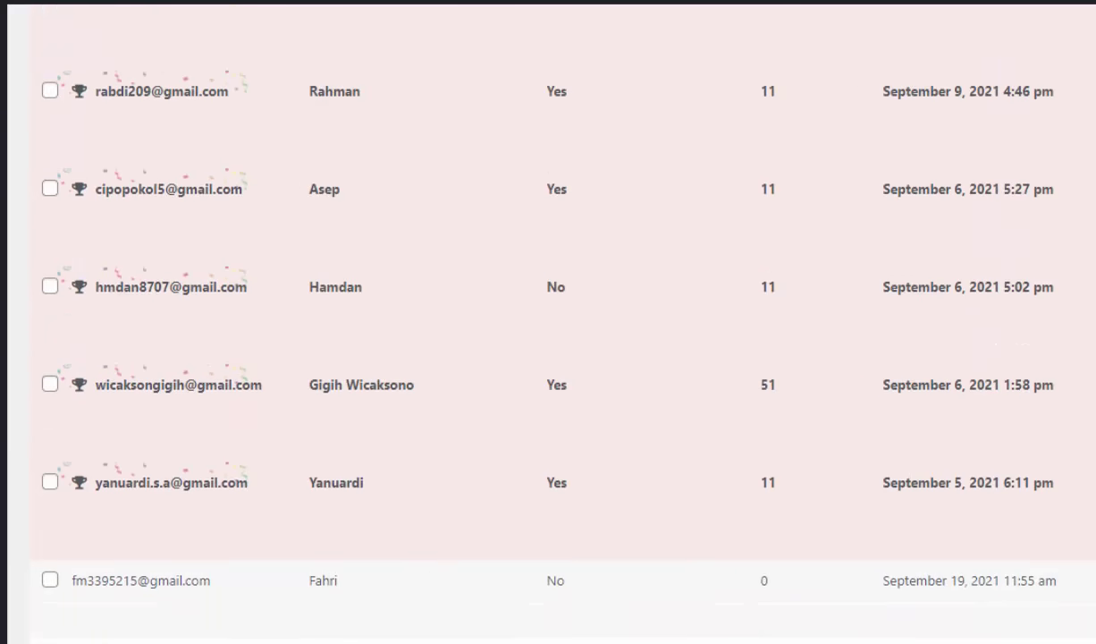
{"action": "scroll", "coordinate": [536, 322], "scroll_direction": "up", "scroll_amount": 4}
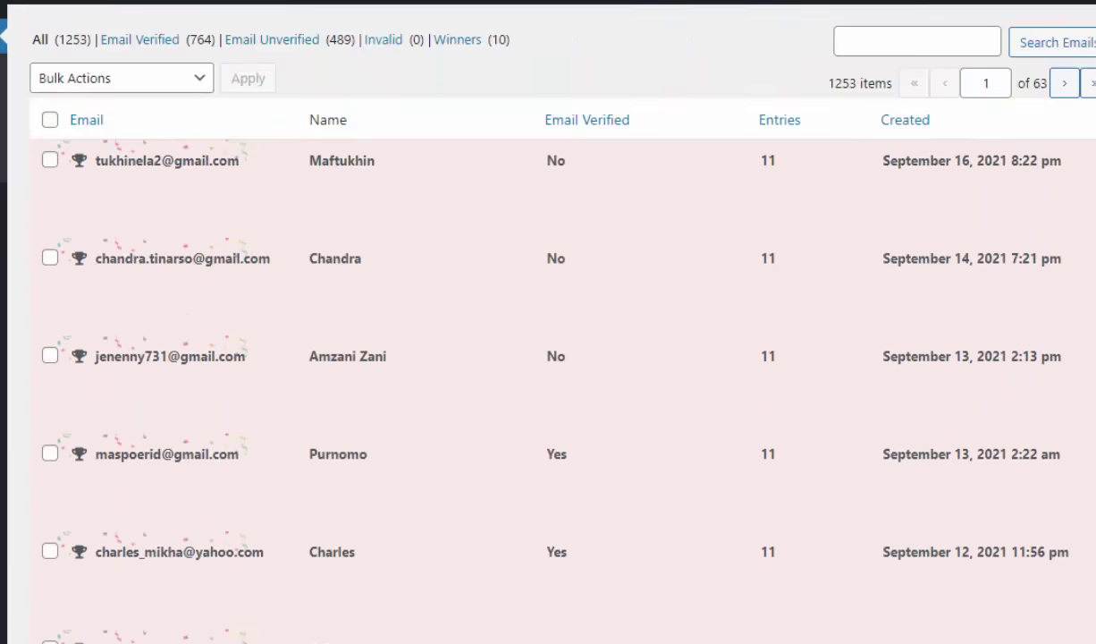
{"action": "scroll", "coordinate": [536, 321], "scroll_direction": "down", "scroll_amount": 3}
{"action": "scroll", "coordinate": [536, 322], "scroll_direction": "down", "scroll_amount": 4}
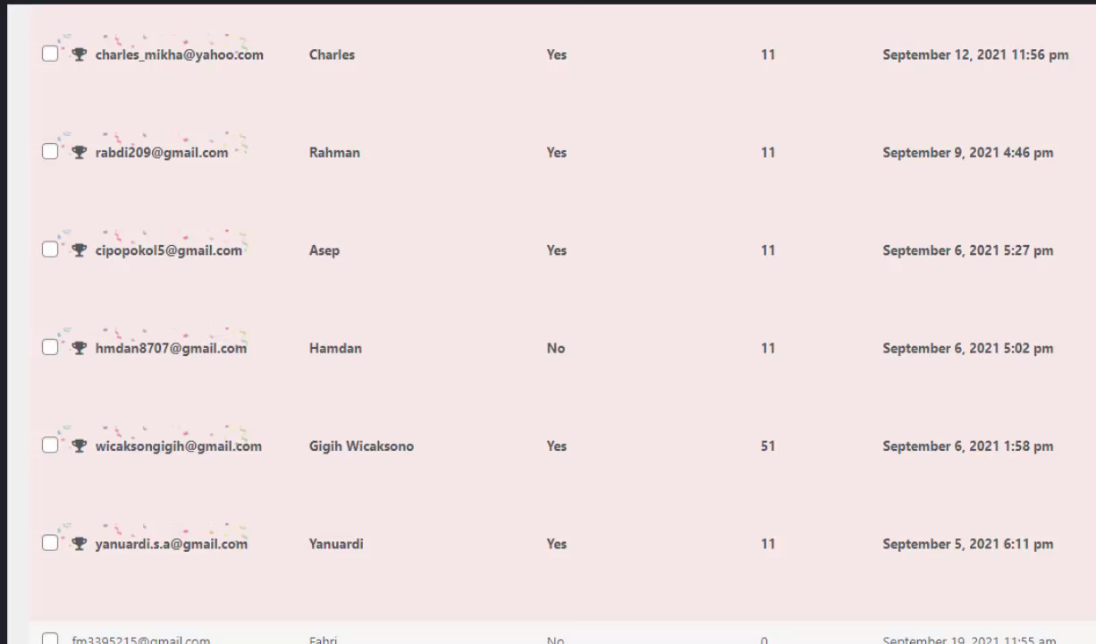
{"action": "scroll", "coordinate": [841, 404], "scroll_direction": "up", "scroll_amount": 5}
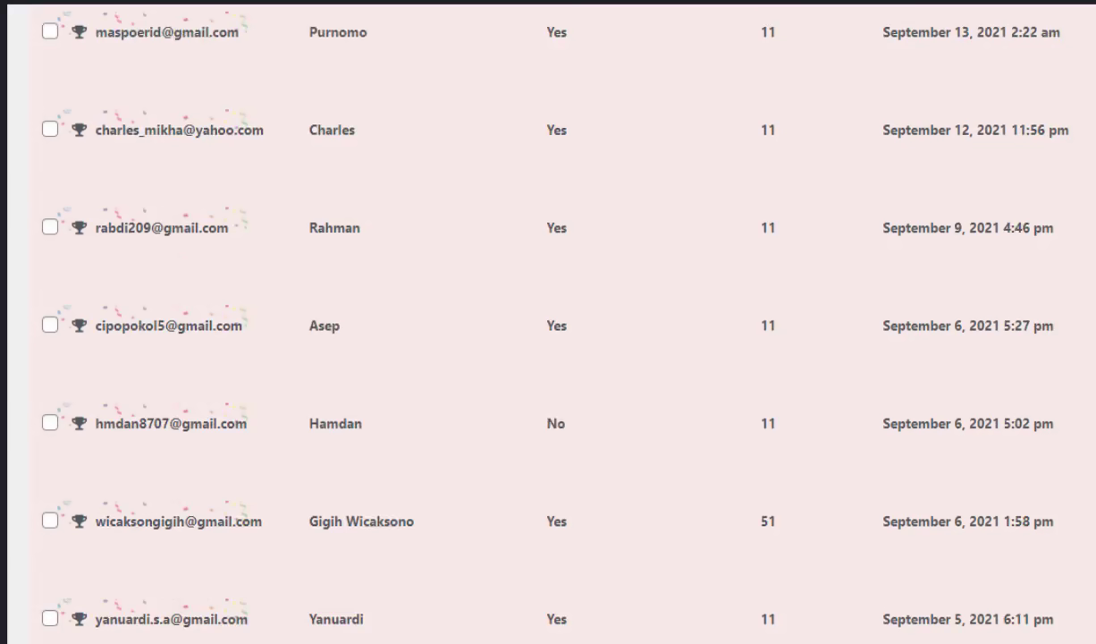